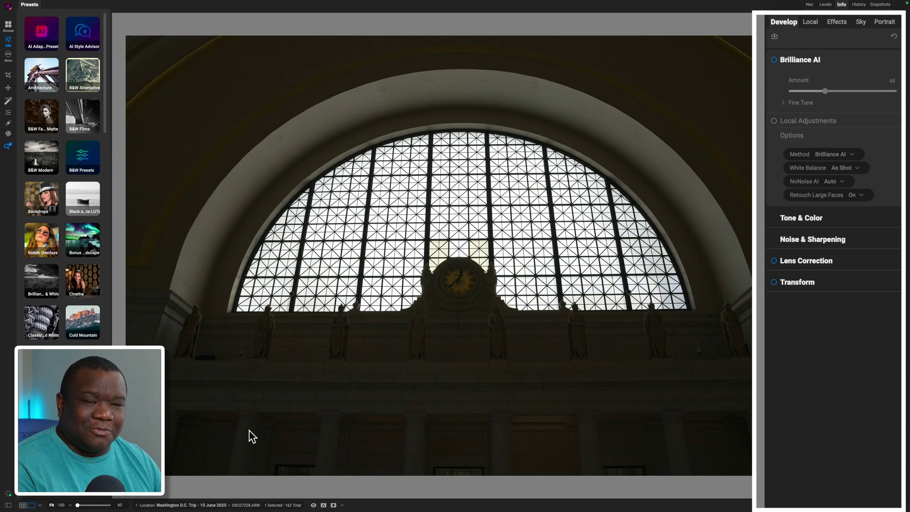
Hide the presets and add a new local adjustment to the station window photo
click(8, 505)
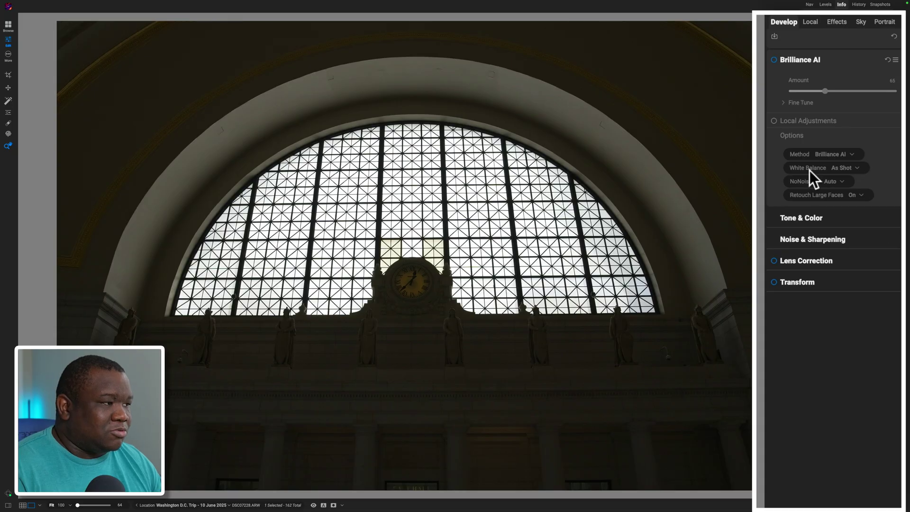
click(809, 22)
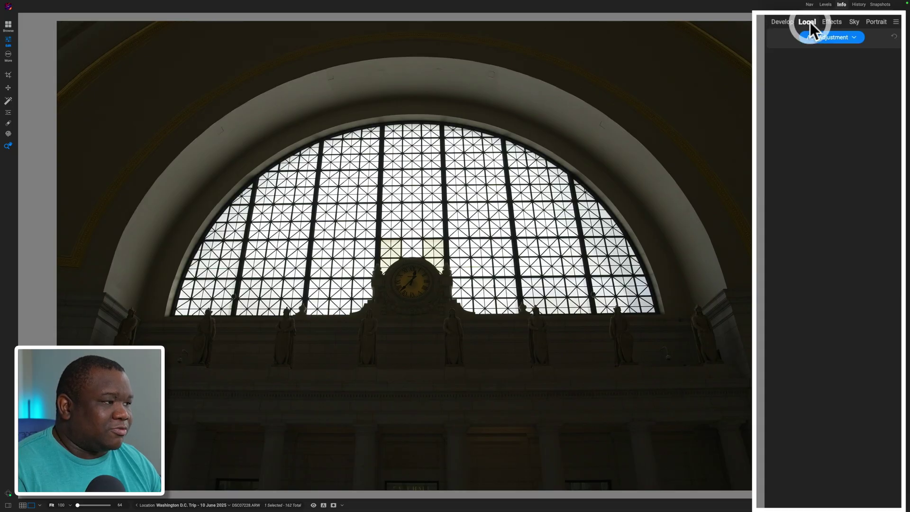
click(828, 36)
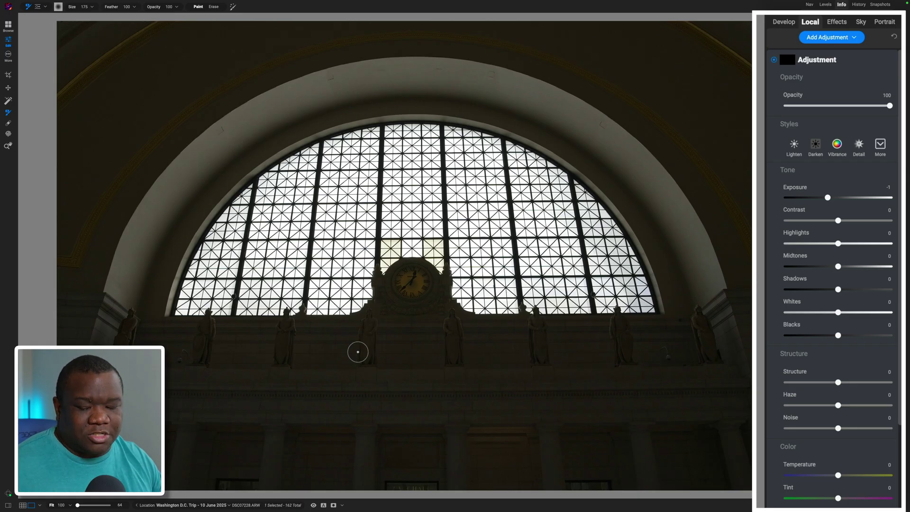
Paint the adjustment onto the dark stonework below the arched window, using brush sizes of up to 1200 and down to 400
key(bracketright)
key(bracketright)
key(bracketright)
key(bracketright)
key(bracketright)
key(bracketright)
key(bracketright)
key(bracketright)
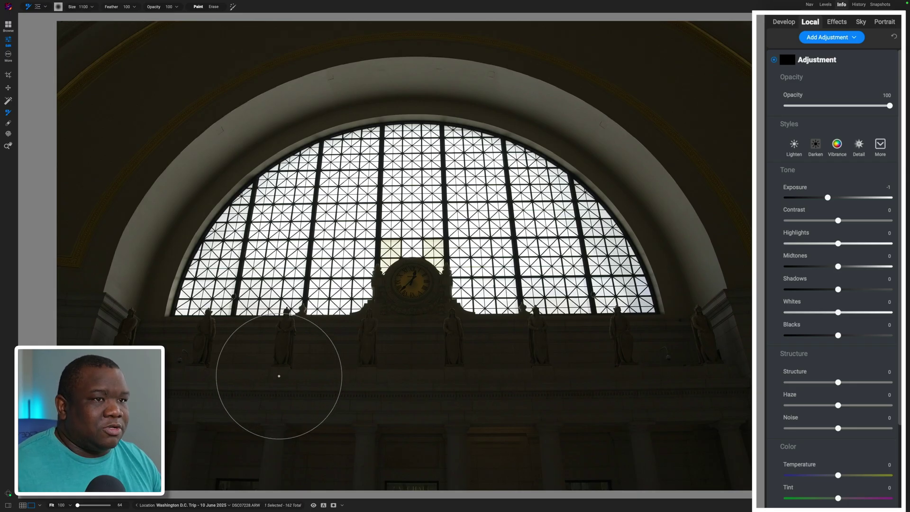
key(bracketright)
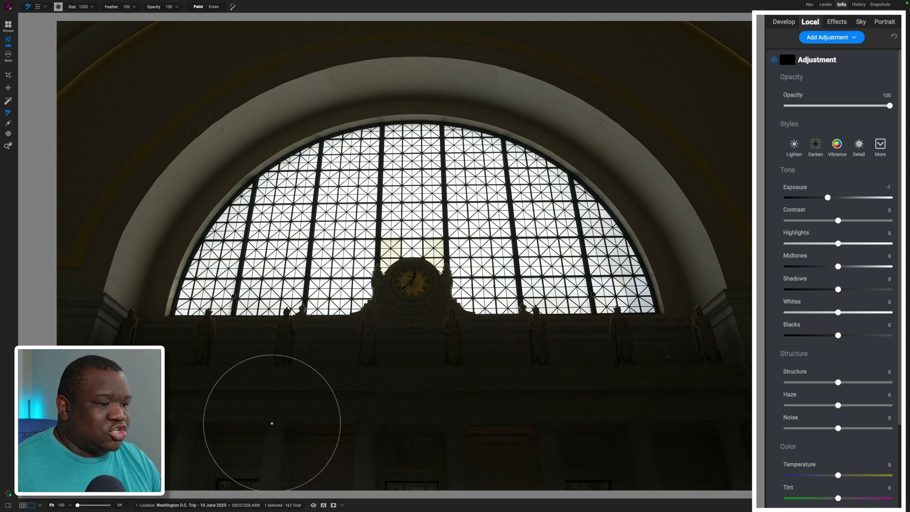
key(bracketleft)
key(bracketleft)
key(bracketleft)
key(bracketleft)
key(bracketleft)
key(bracketleft)
key(bracketleft)
key(bracketleft)
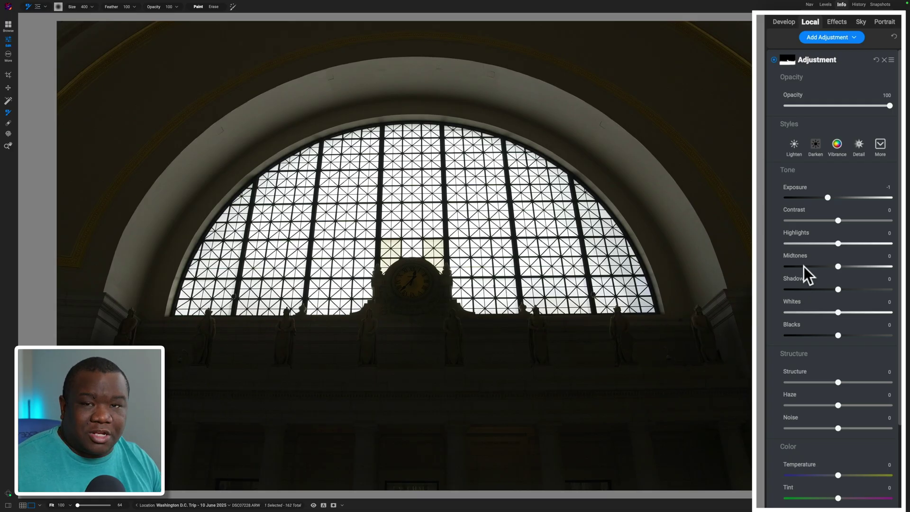
Reset the adjustment's Exposure to 0 and raise its Shadows to 57
double_click(797, 187)
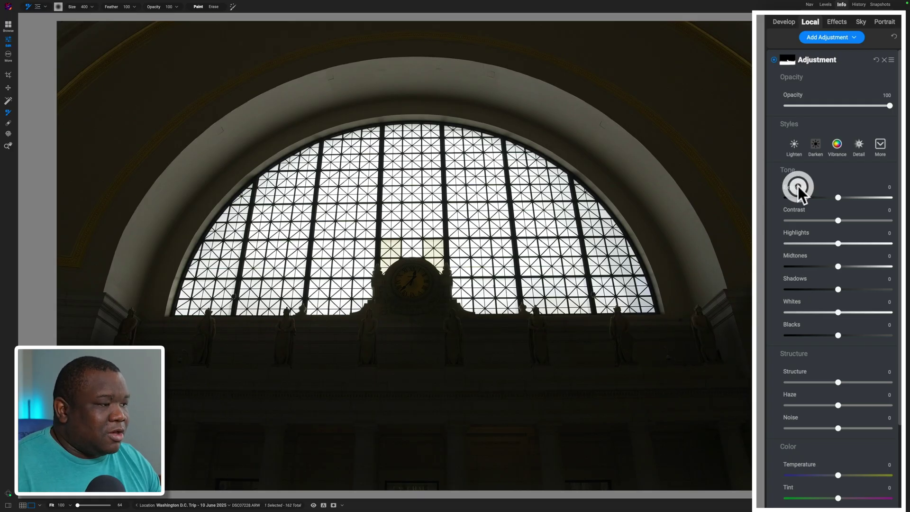
drag(837, 288, 865, 286)
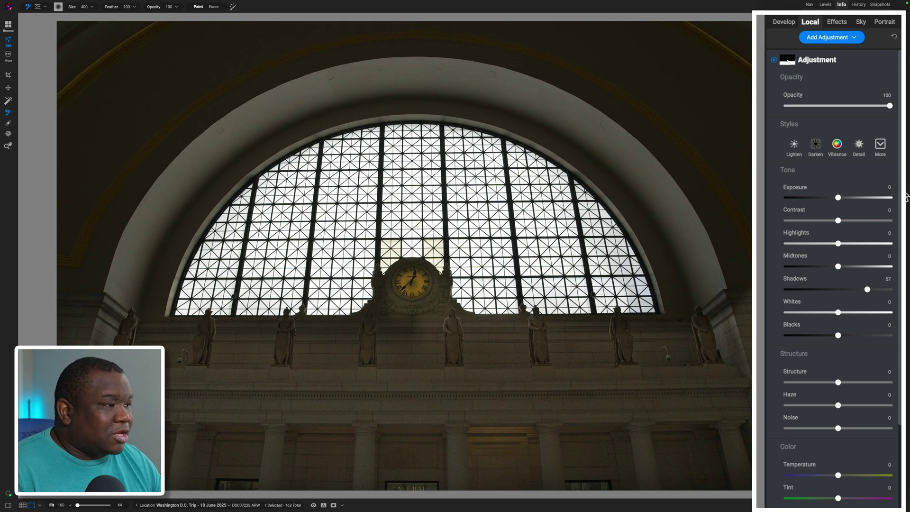
Reset the adjustment's painted mask and return its Shadows to 0
right_click(790, 60)
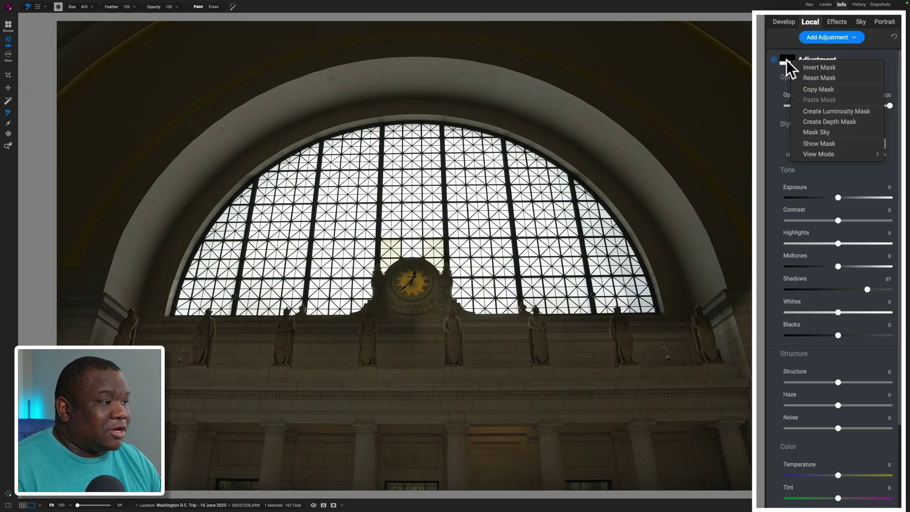
click(828, 79)
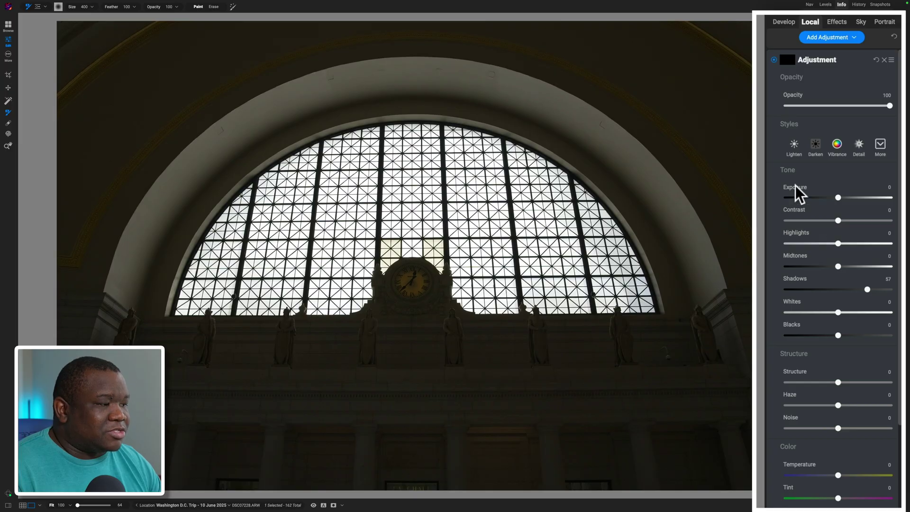
click(796, 279)
double_click(796, 279)
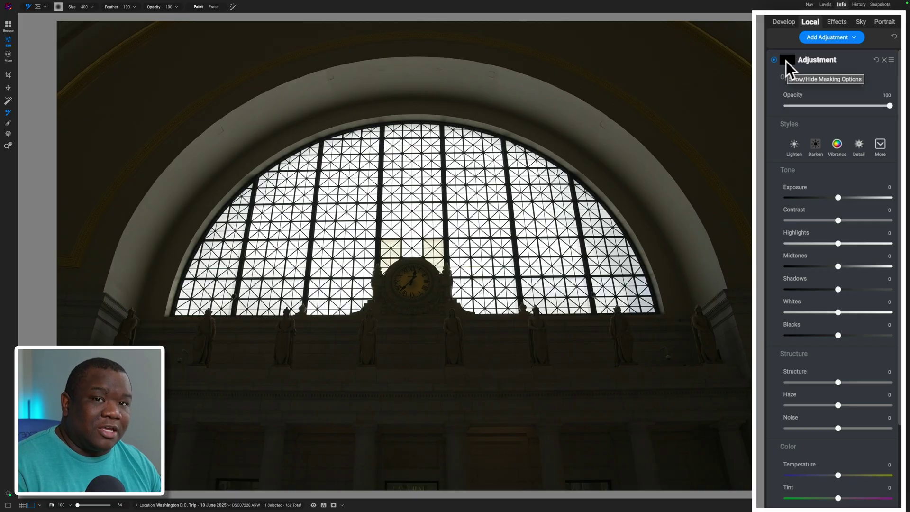
Collapse the adjustment and rename it "Lum Effecct"
click(841, 60)
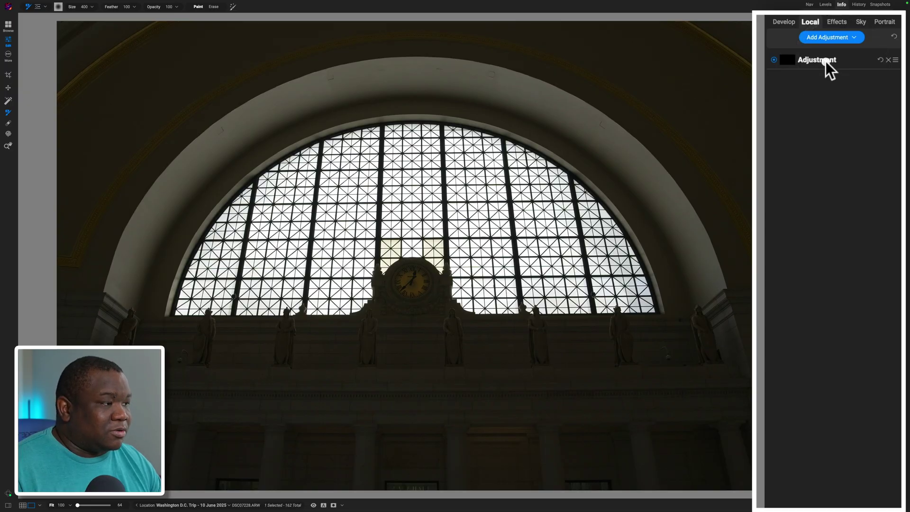
double_click(825, 60)
text(Lum Effecct)
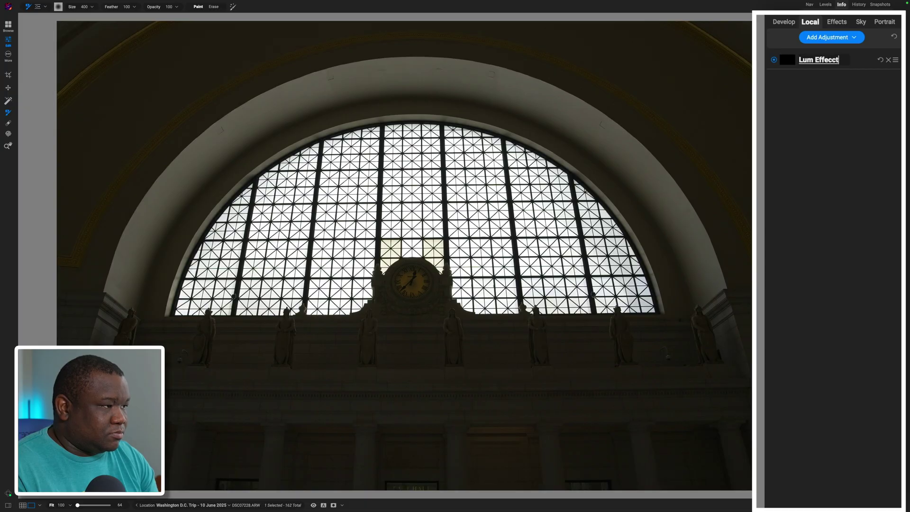
key(Return)
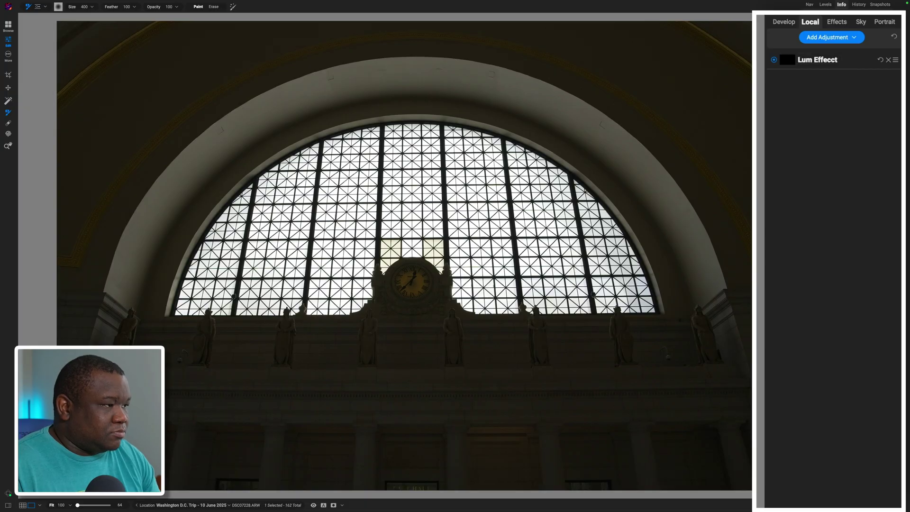
click(843, 62)
click(834, 62)
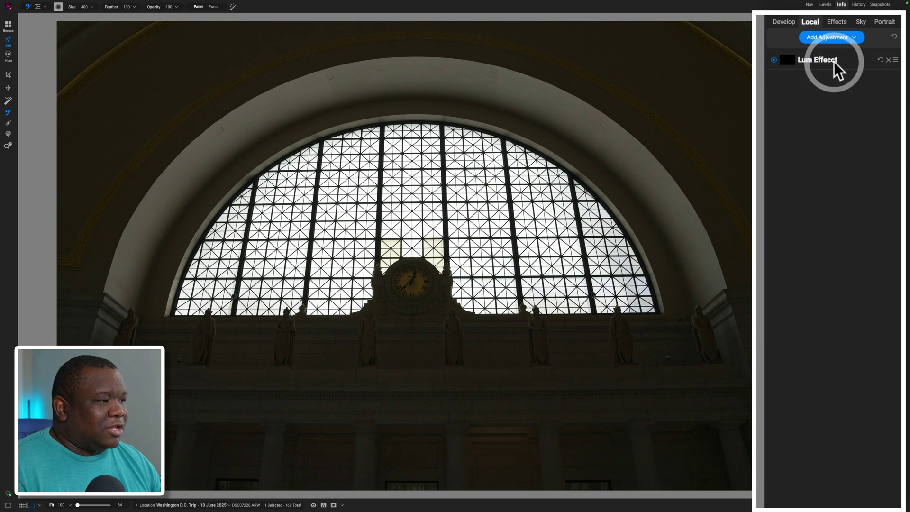
Add two more local adjustments above Lum Effecct and leave them collapsed
click(826, 37)
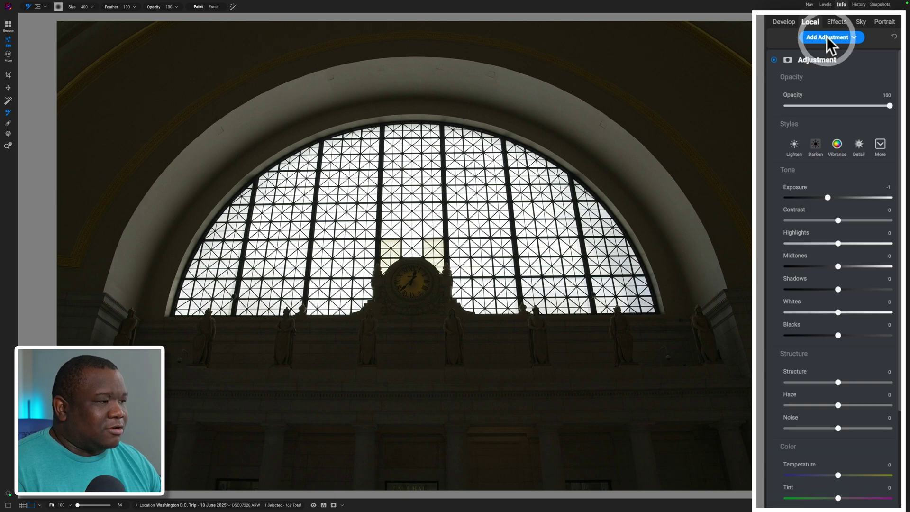
click(835, 58)
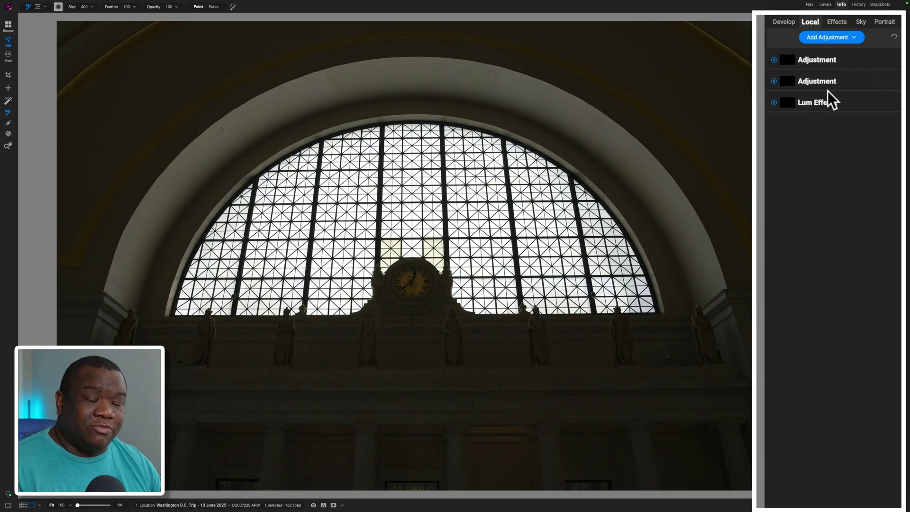
Expand the Lum Effecct adjustment and create a luminosity mask for it
click(812, 104)
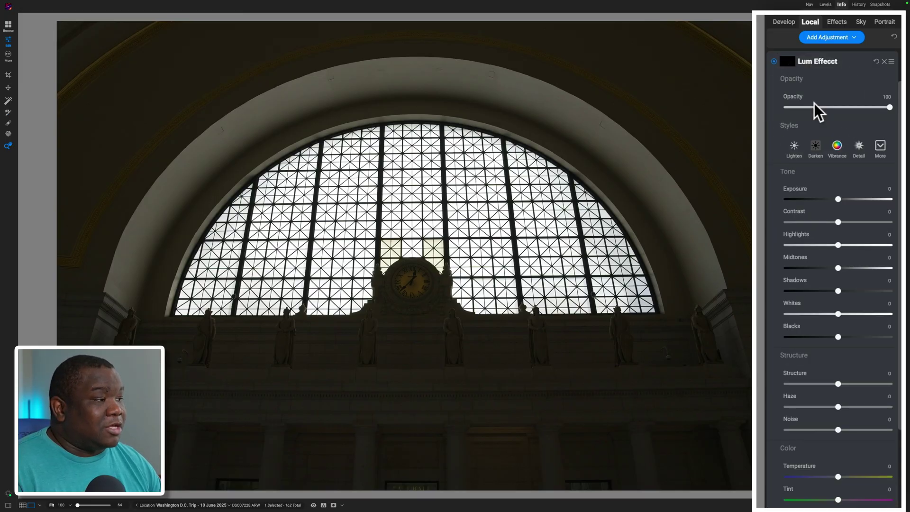
scroll(840, 73, up, 2)
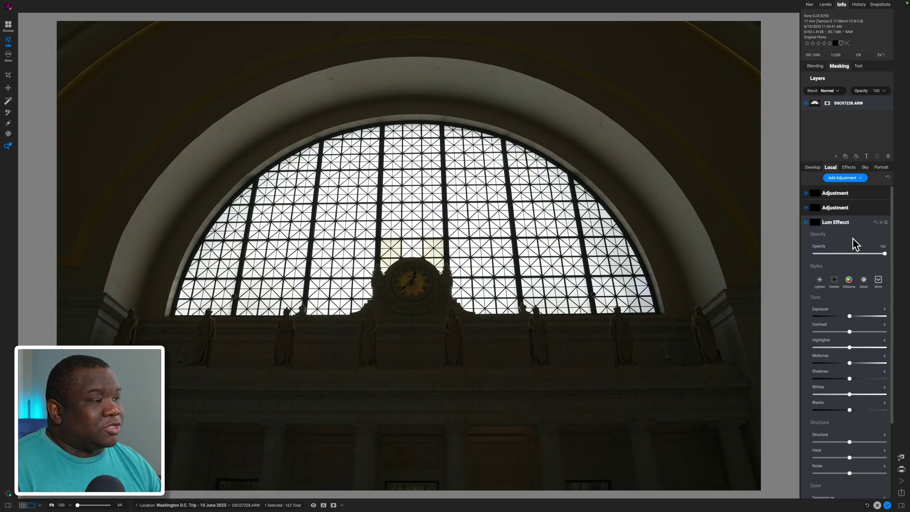
right_click(814, 222)
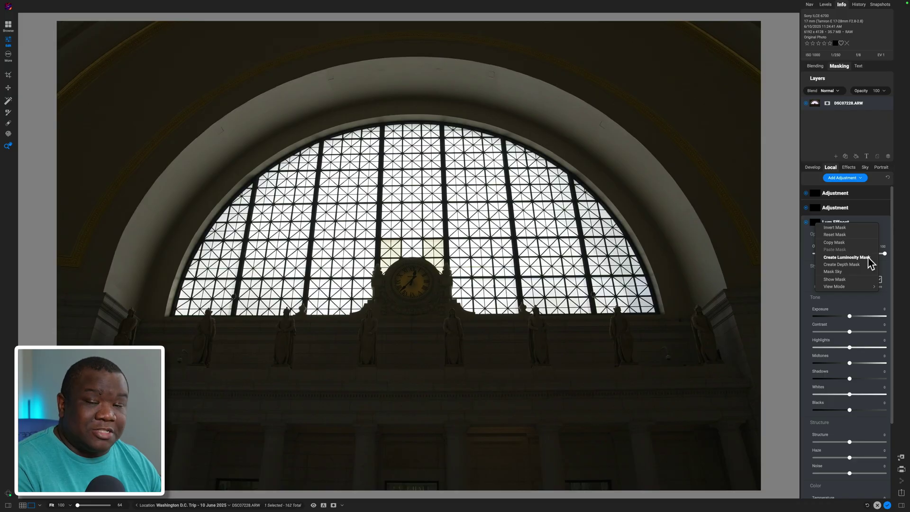
click(846, 257)
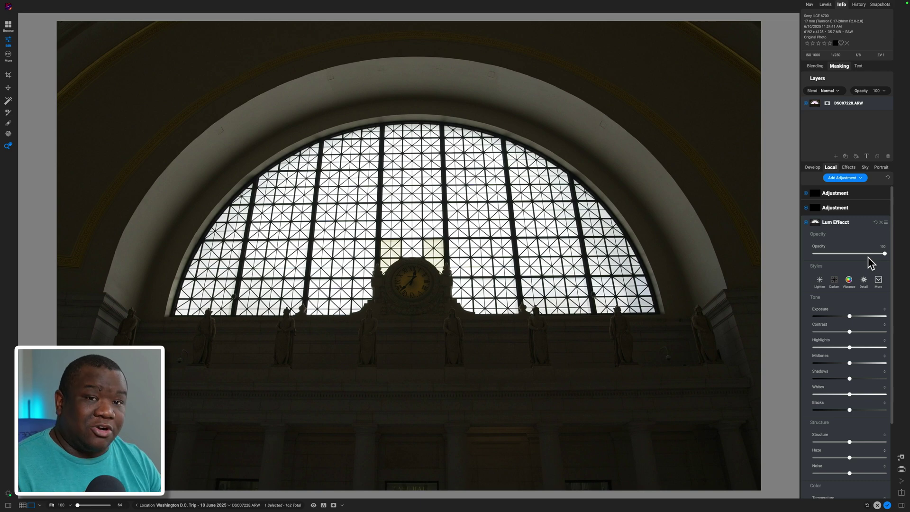
Display the Lum Effecct luminosity mask and switch its view off and on from the masking options
key(slash)
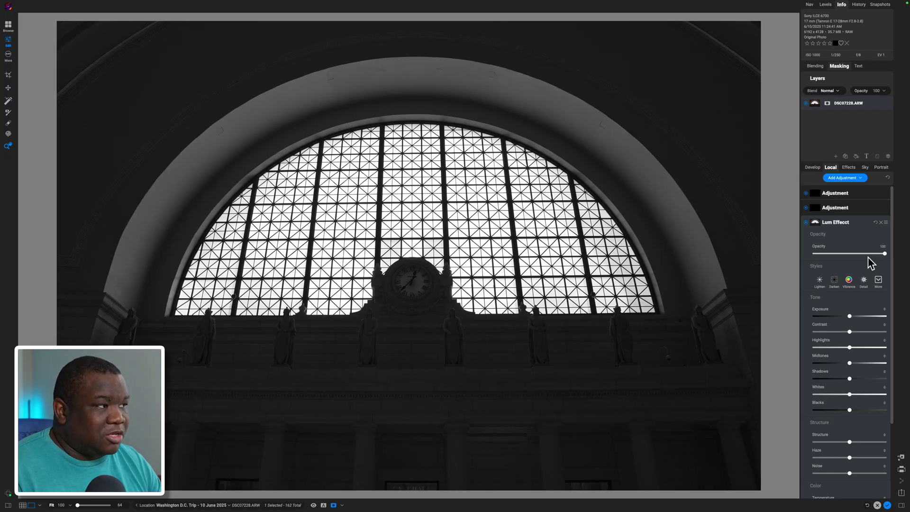
click(840, 67)
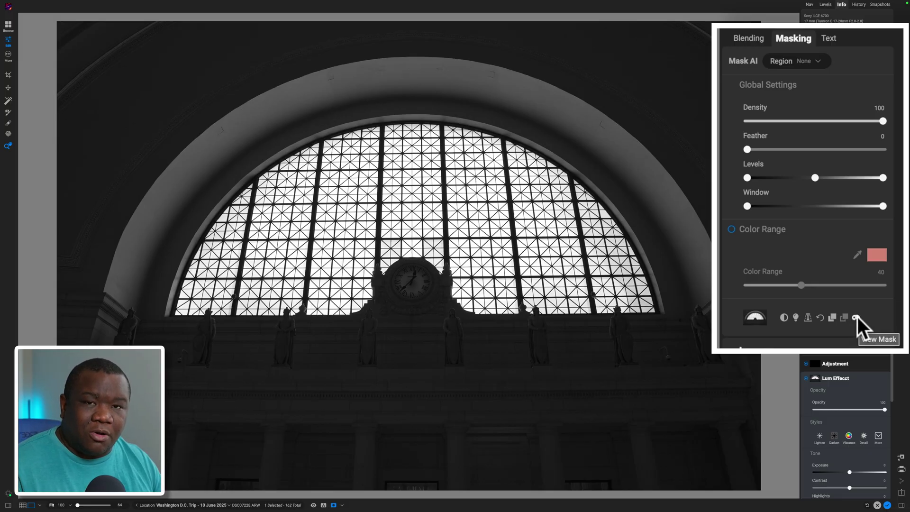
click(856, 317)
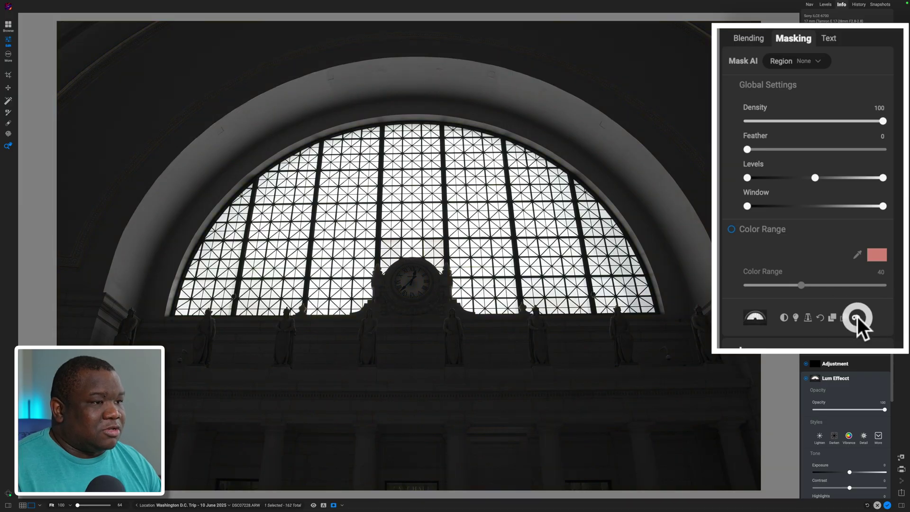
click(856, 317)
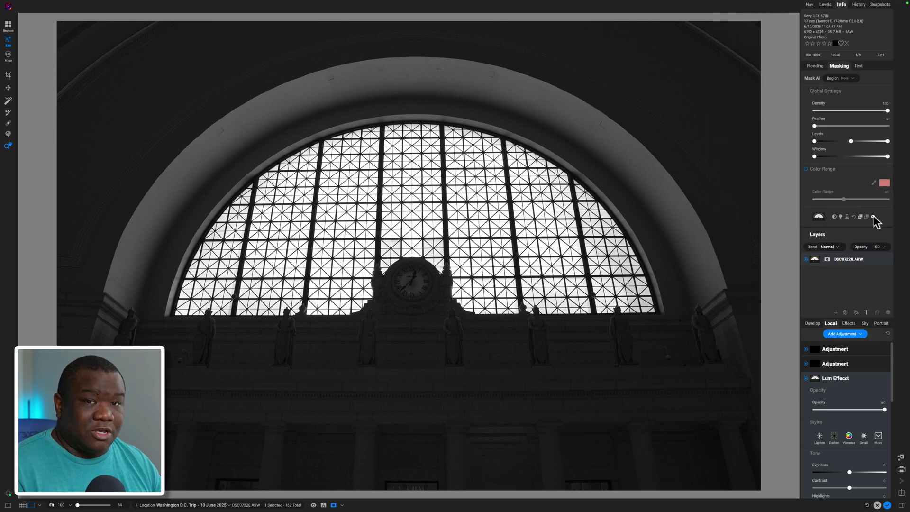
click(873, 217)
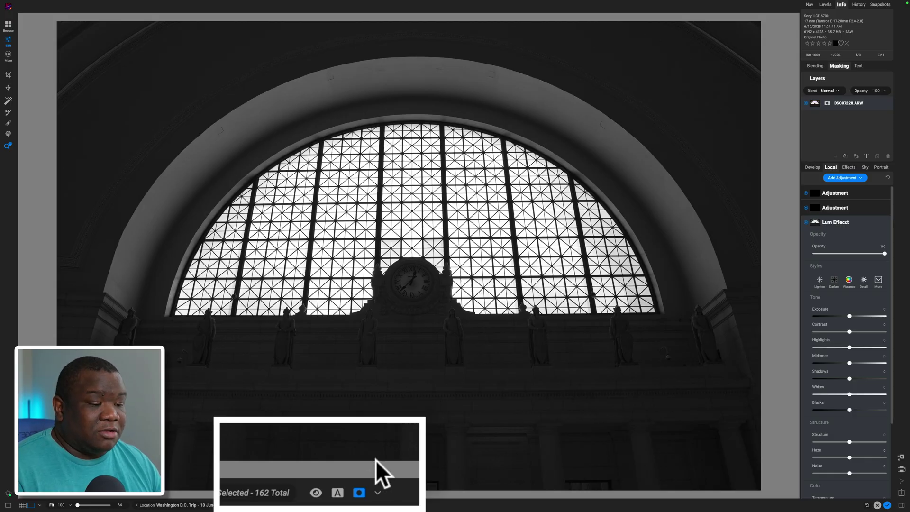
Switch the mask view mode to Red Overlay for comparison and return it to Grayscale
click(378, 493)
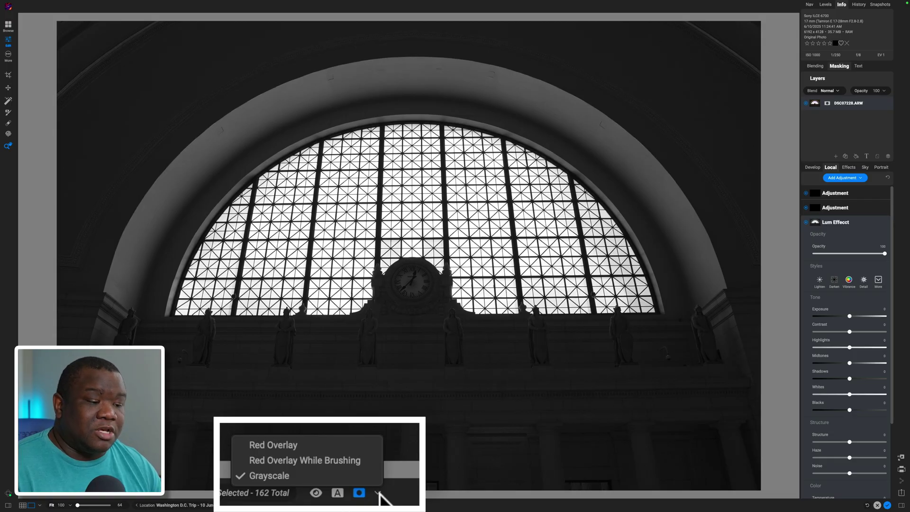
click(283, 447)
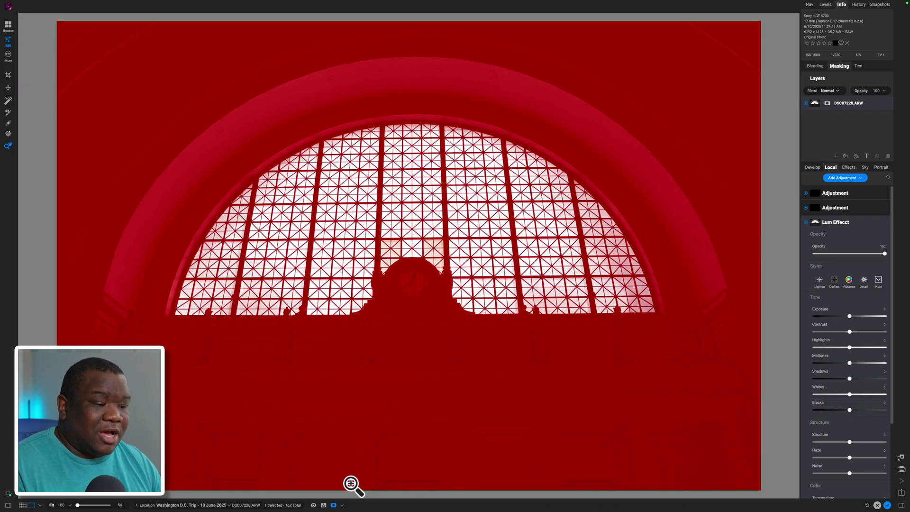
click(342, 505)
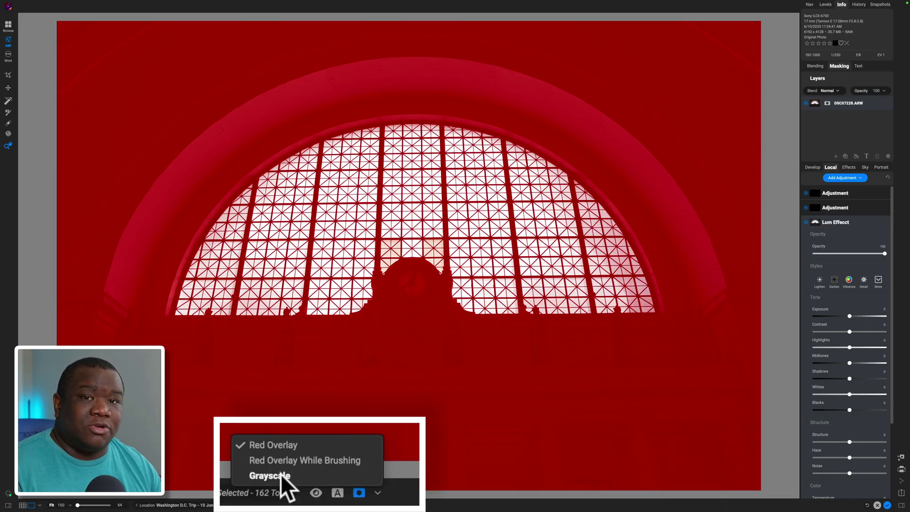
click(297, 496)
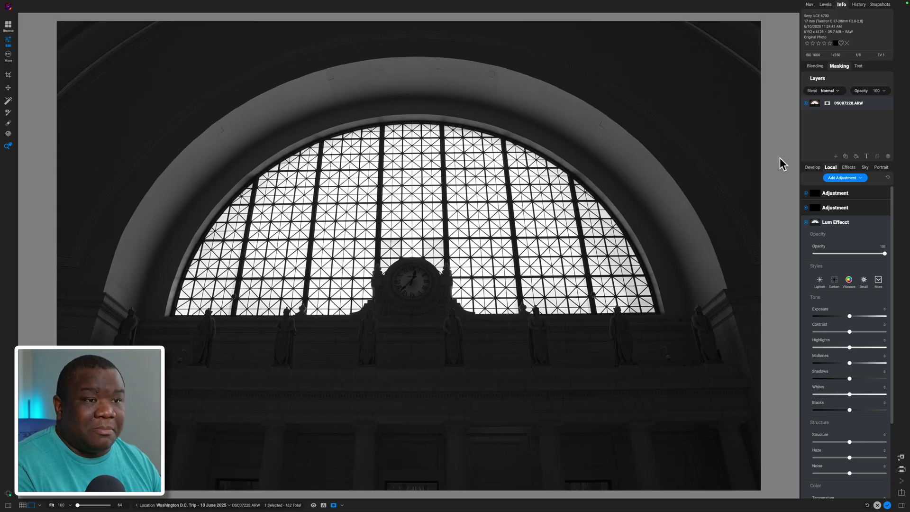
Shift the midtone level of the Lum Effecct mask toward the white end to darken the walls in the mask
click(839, 67)
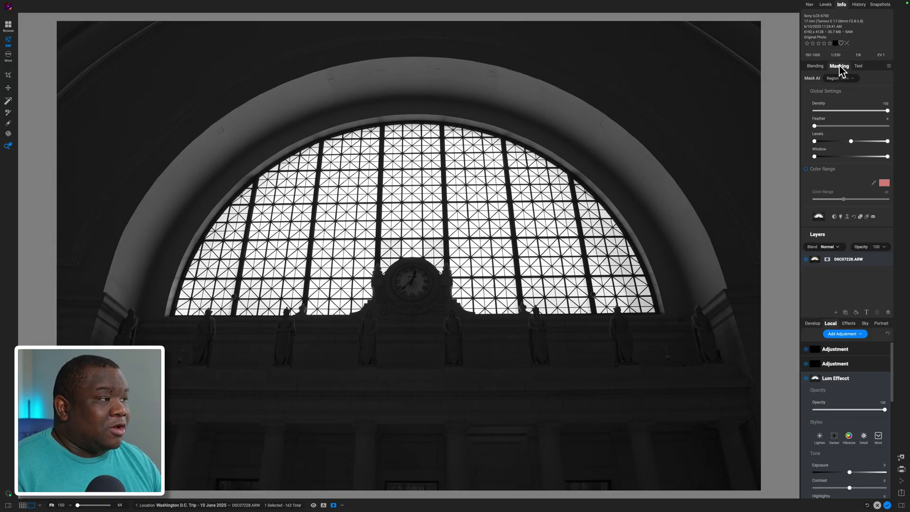
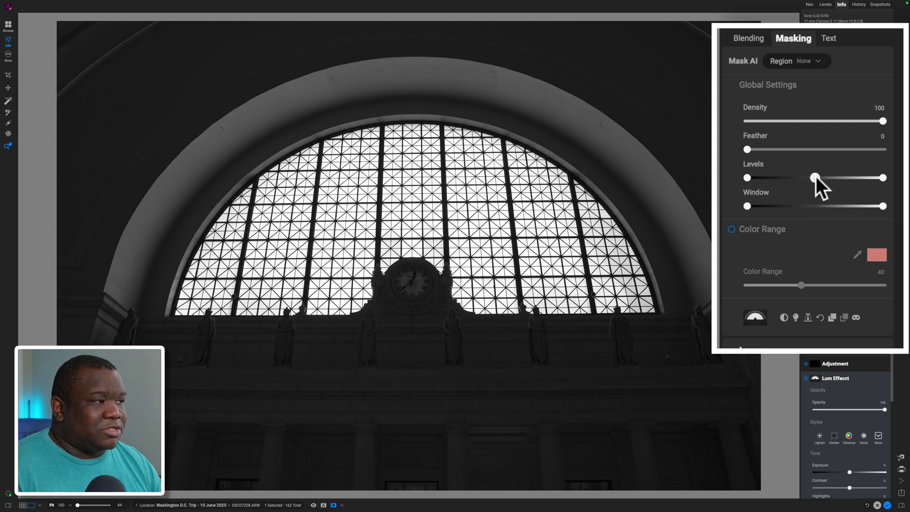
drag(816, 176, 834, 176)
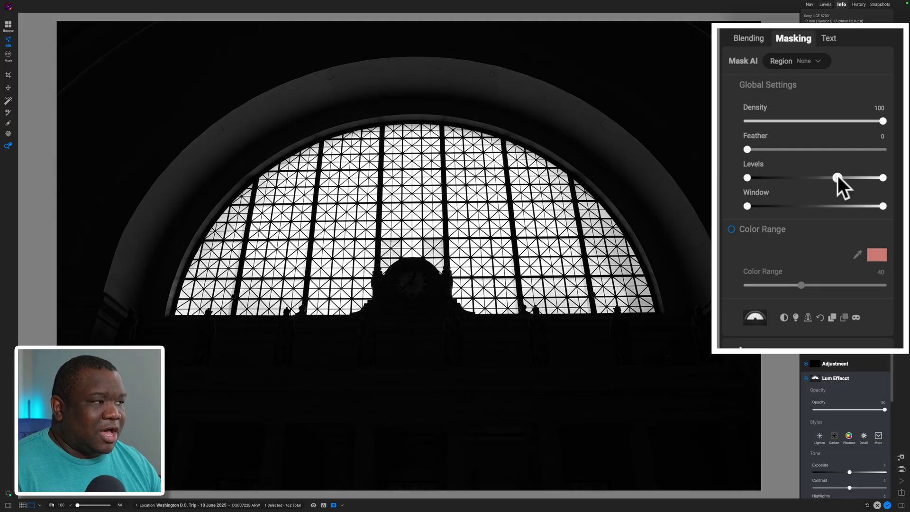
drag(838, 177, 841, 179)
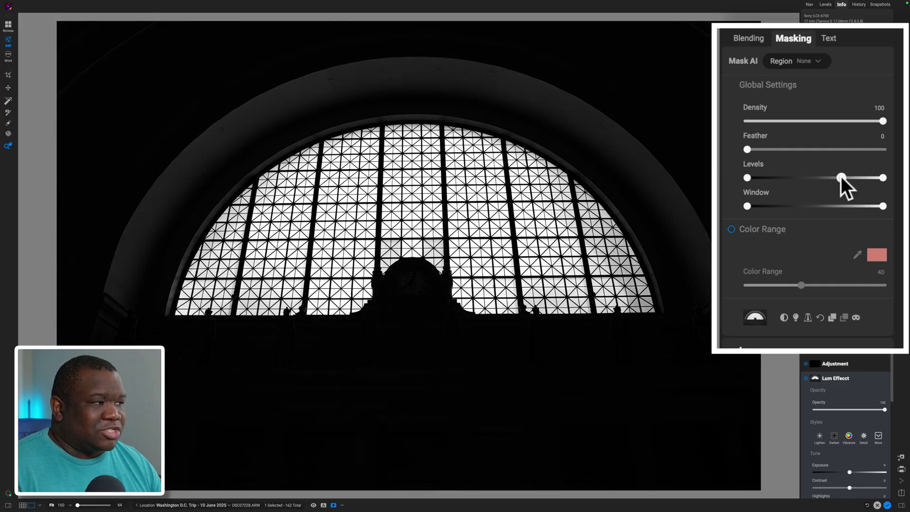
click(840, 177)
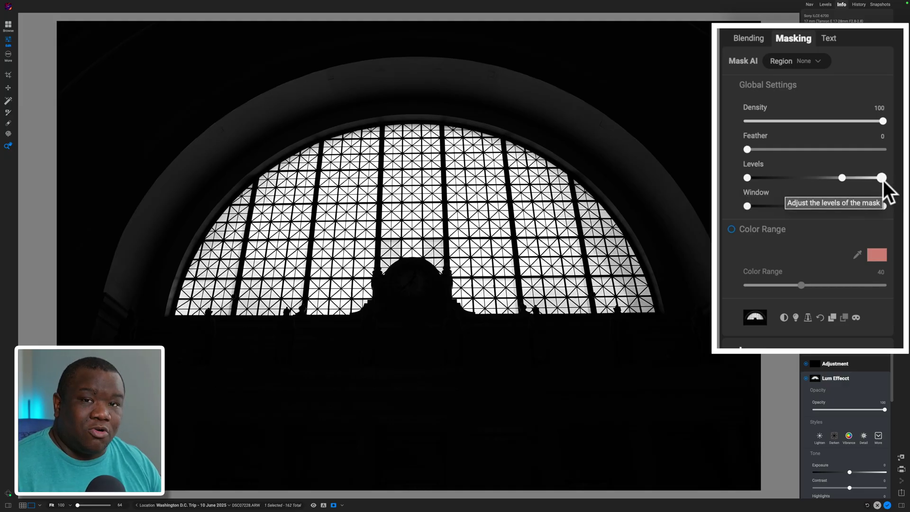
Try lowering the white level of the Lum Effecct mask to darken its walls further, and reset the mask's levels
drag(880, 178, 867, 175)
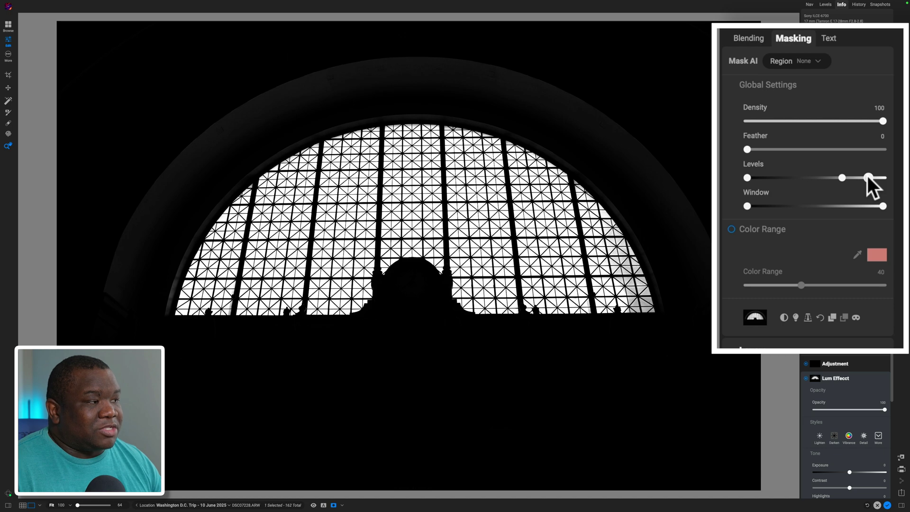
click(867, 175)
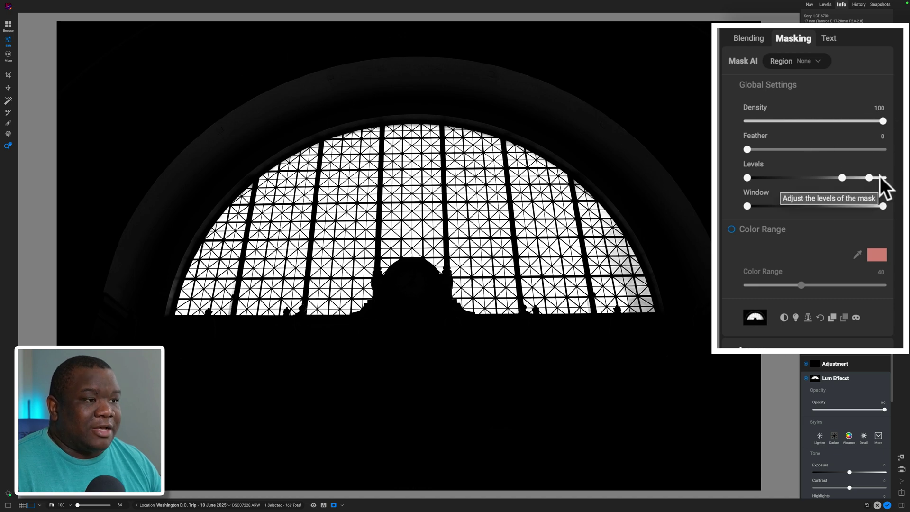
double_click(754, 164)
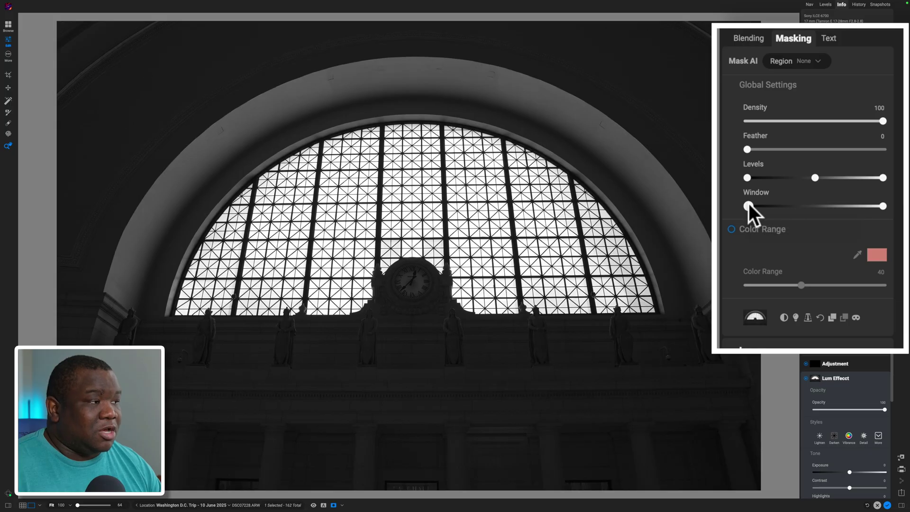
Raise the lower limit of the mask's window toward the middle, and lighten the midtones and raise the black level
drag(767, 204, 799, 207)
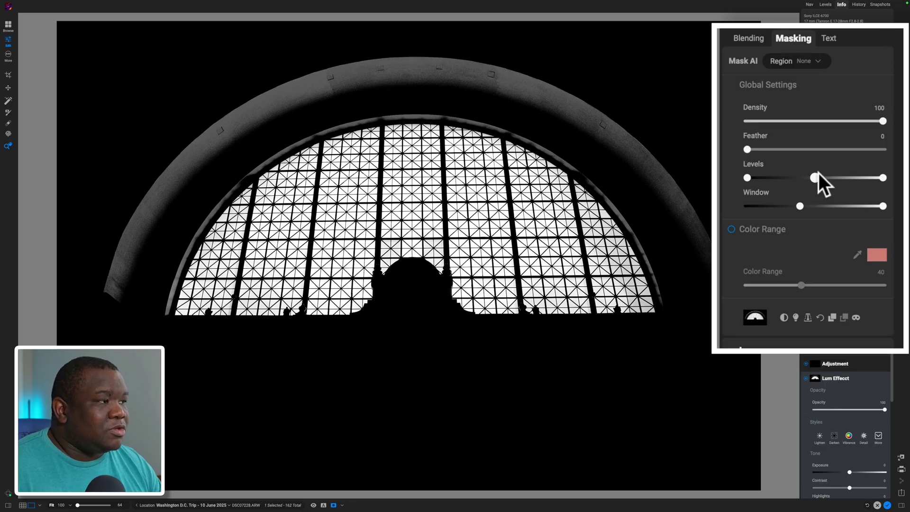
drag(814, 178, 772, 186)
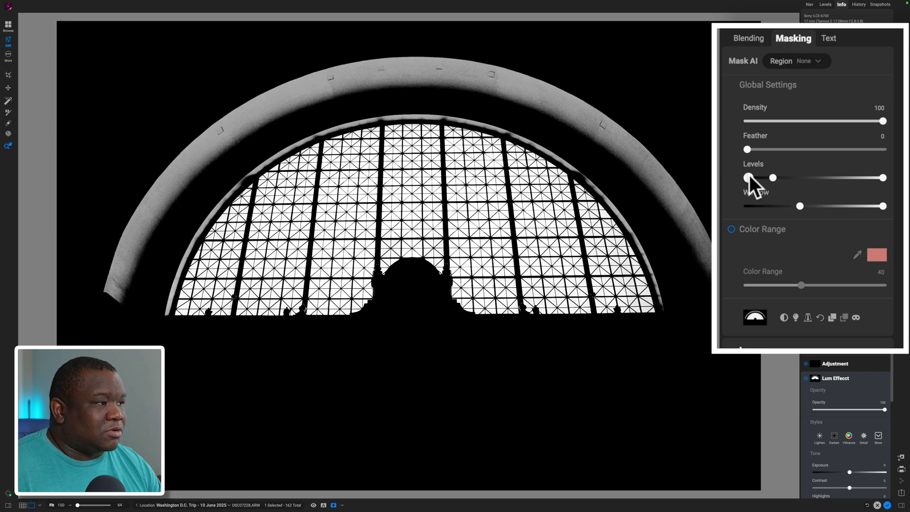
drag(748, 176, 769, 182)
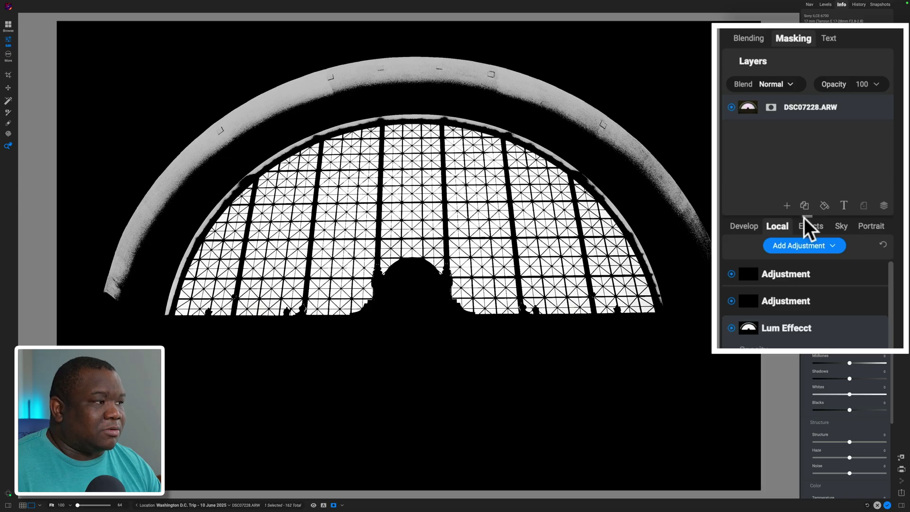
click(795, 39)
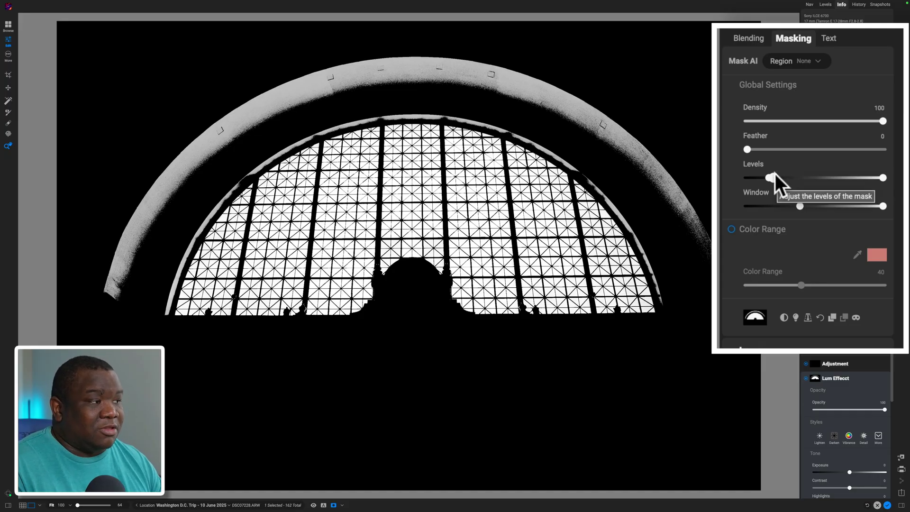
Reset the mask's levels and raise the window's lower limit close to the white end to isolate the station window's glass
double_click(749, 163)
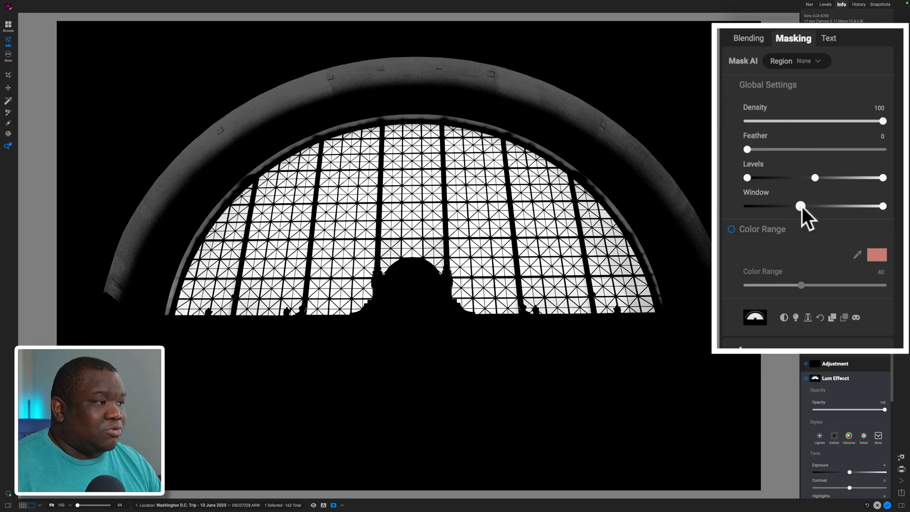
drag(801, 207, 863, 211)
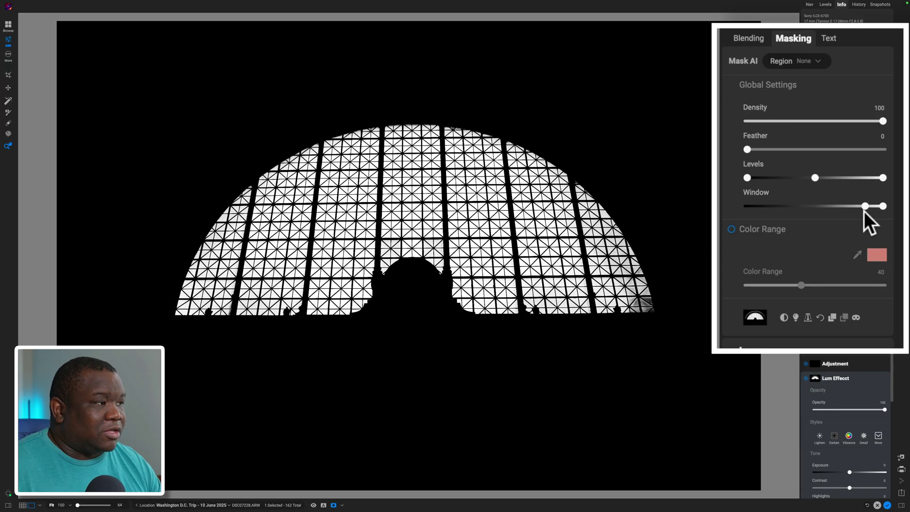
click(863, 211)
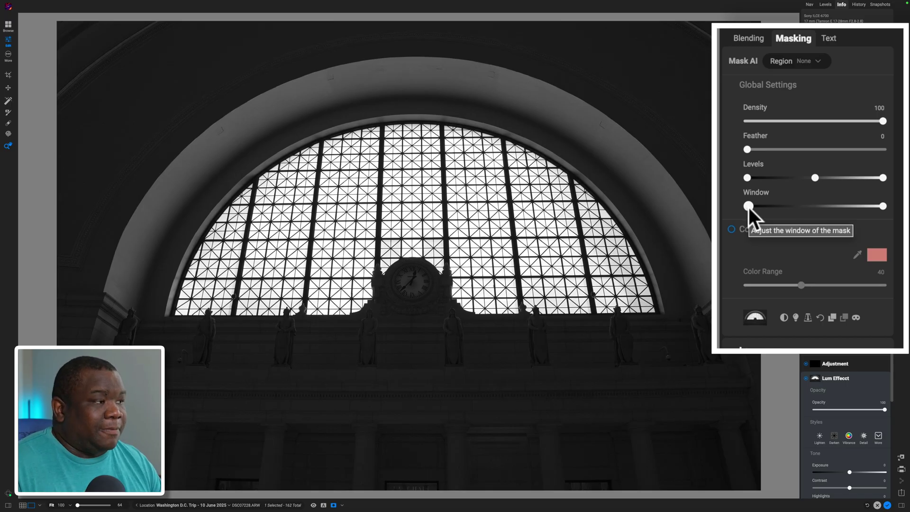
Bring in both limits of the mask's window range to exclude the shadows and the bright glass, leaving the arch's midtones
drag(747, 206, 785, 206)
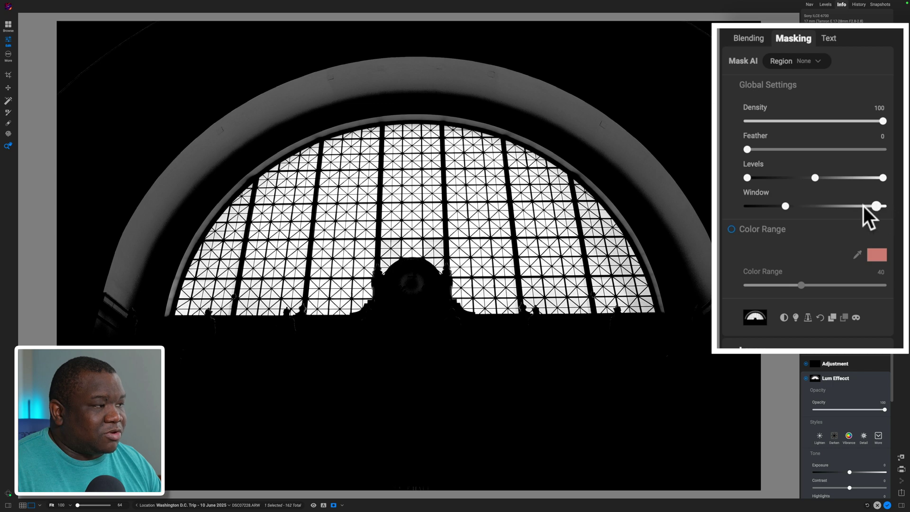
drag(862, 207, 826, 207)
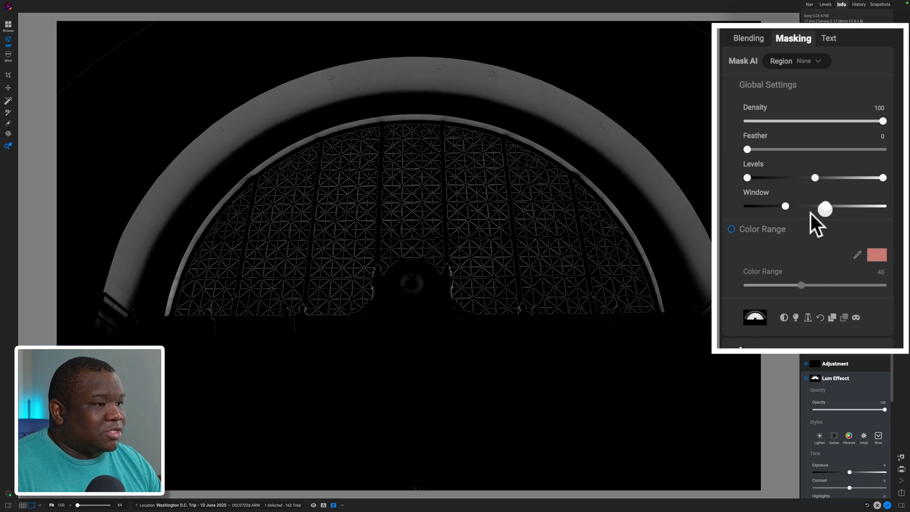
scroll(810, 214, down, 3)
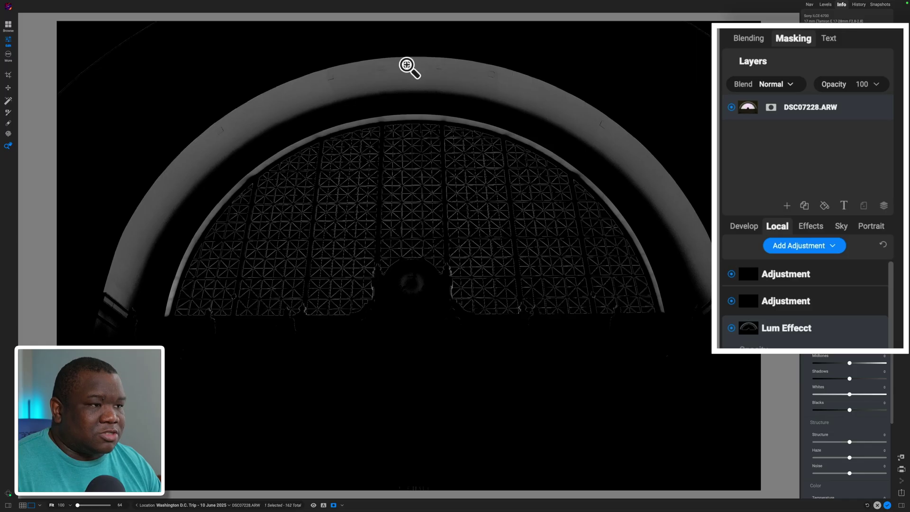
click(798, 38)
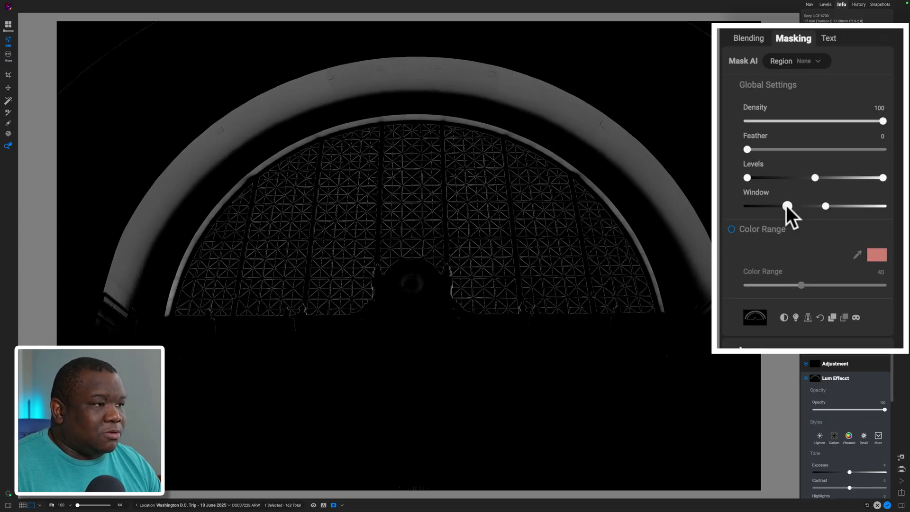
Tighten the mask's window range further and shift the midtone level toward the black end to brighten the arch
mouse_move(786, 206)
mouse_down()
mouse_move(759, 206)
mouse_move(808, 205)
mouse_move(795, 206)
mouse_up()
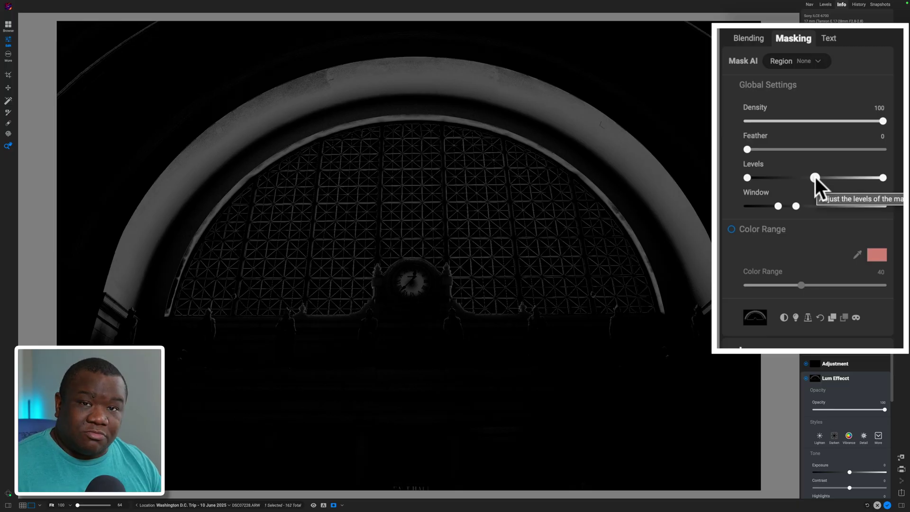
drag(818, 178, 802, 189)
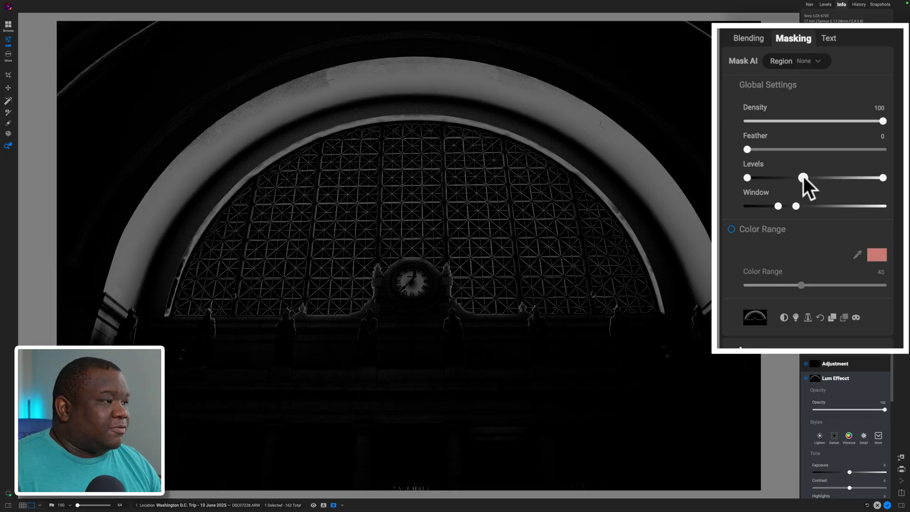
drag(803, 176, 761, 181)
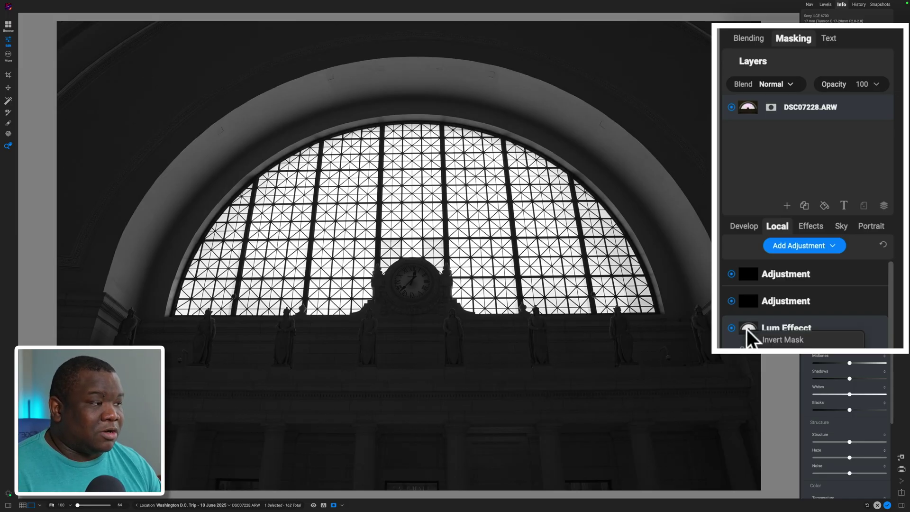
Invert the Lum Effecct mask, try raising its window's lower limit to about the middle, and return the limit to the black end
click(793, 339)
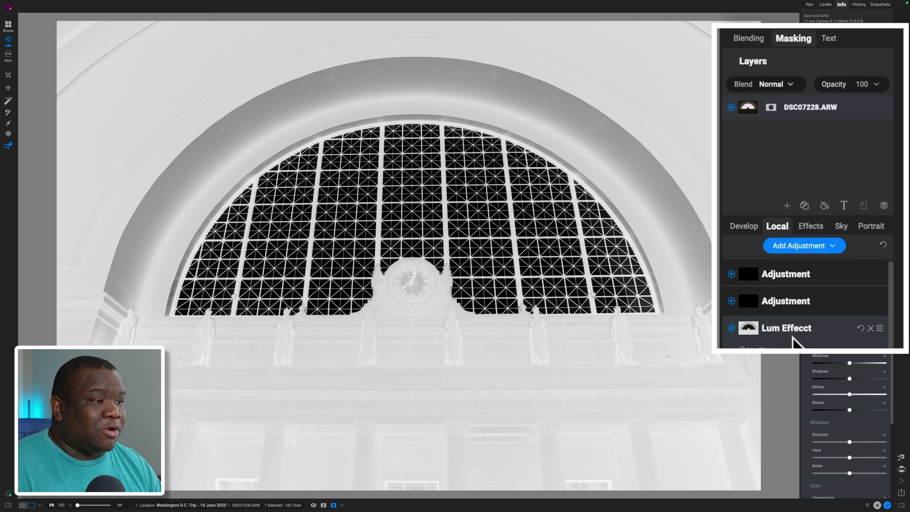
click(796, 40)
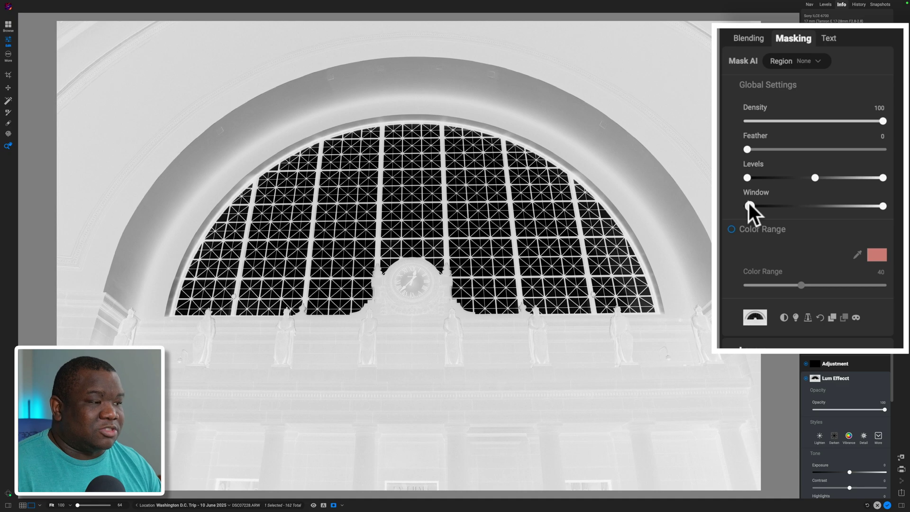
drag(749, 203, 817, 203)
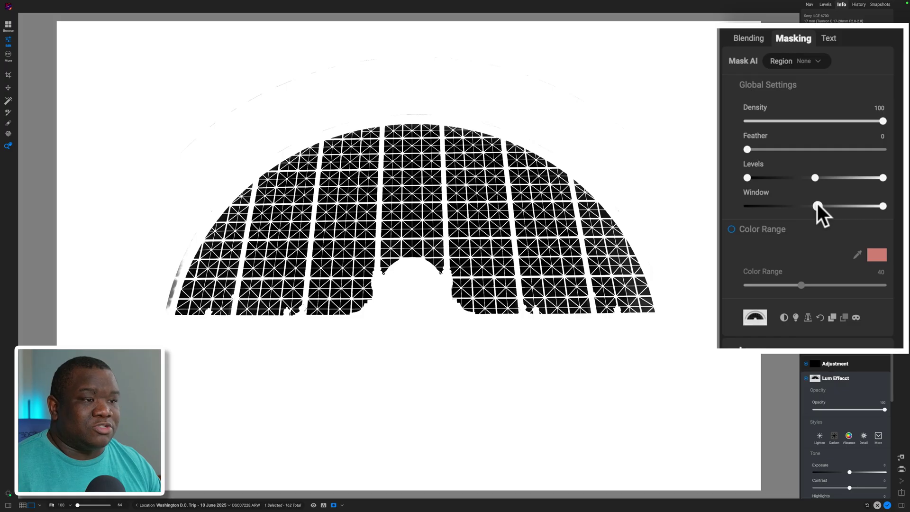
mouse_move(812, 203)
mouse_down()
mouse_move(775, 210)
mouse_move(814, 207)
mouse_up()
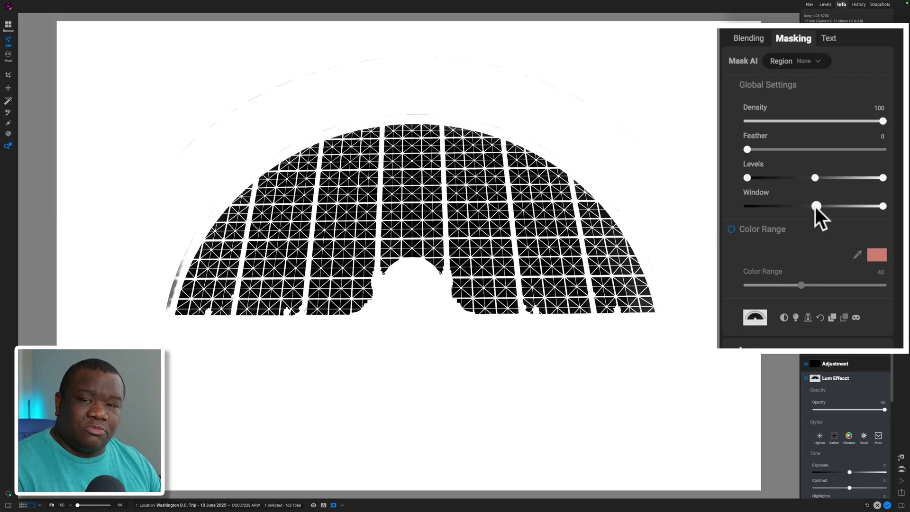
drag(815, 207, 733, 207)
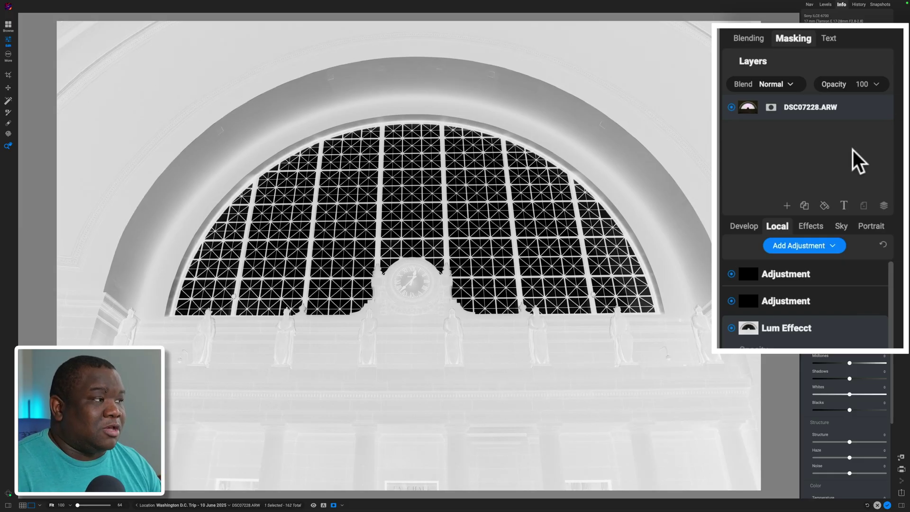
click(798, 45)
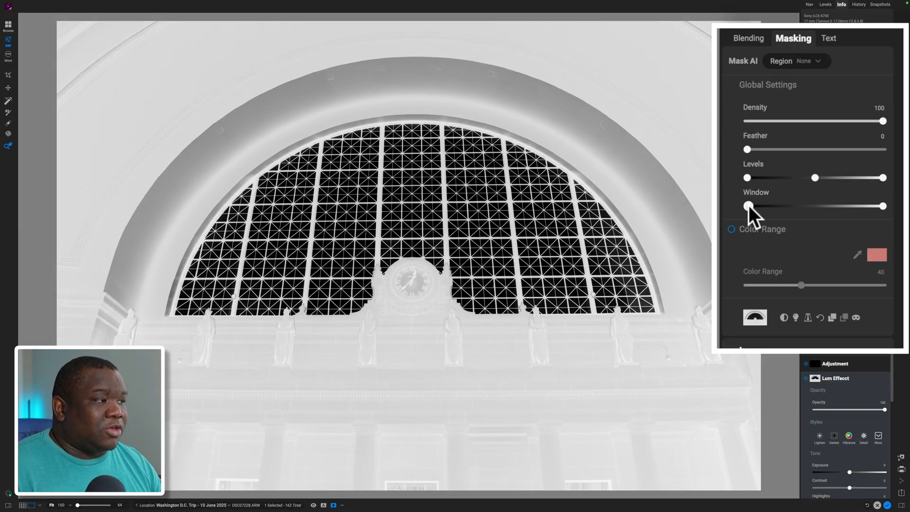
drag(748, 205, 735, 231)
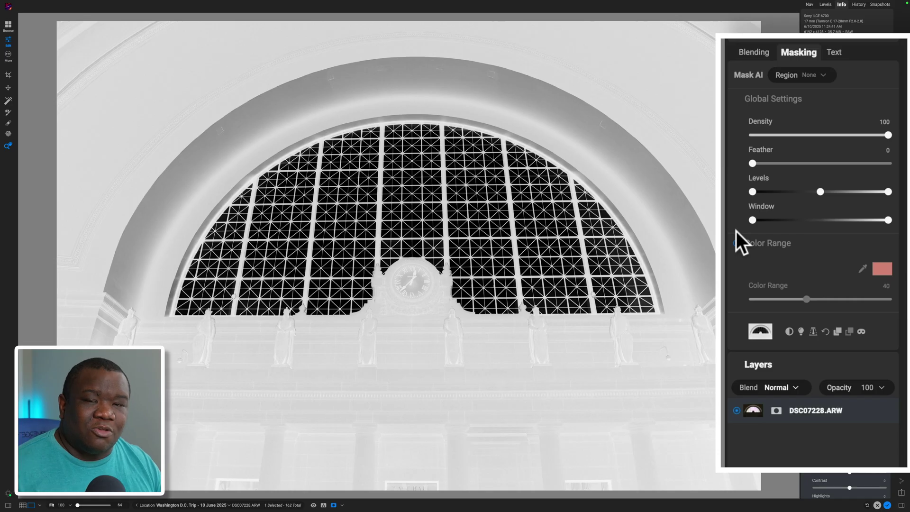
scroll(749, 247, down, 5)
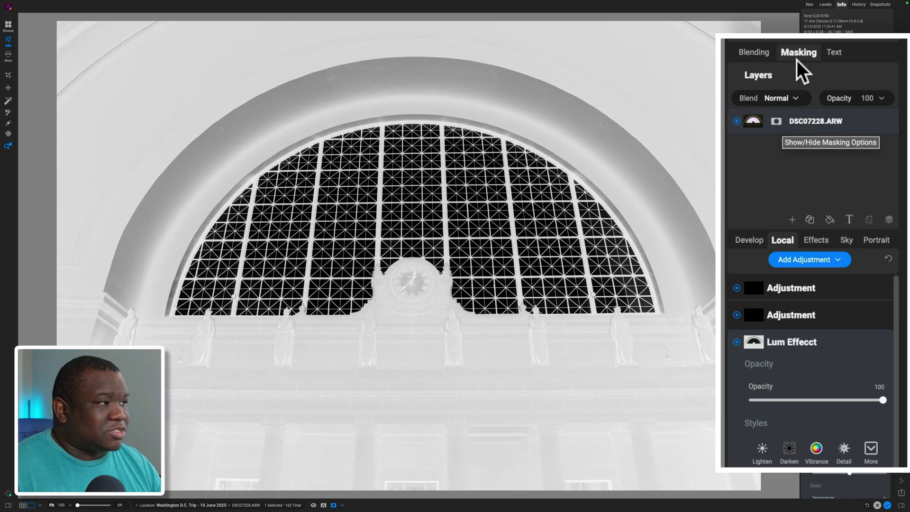
scroll(796, 67, up, 5)
scroll(765, 229, down, 5)
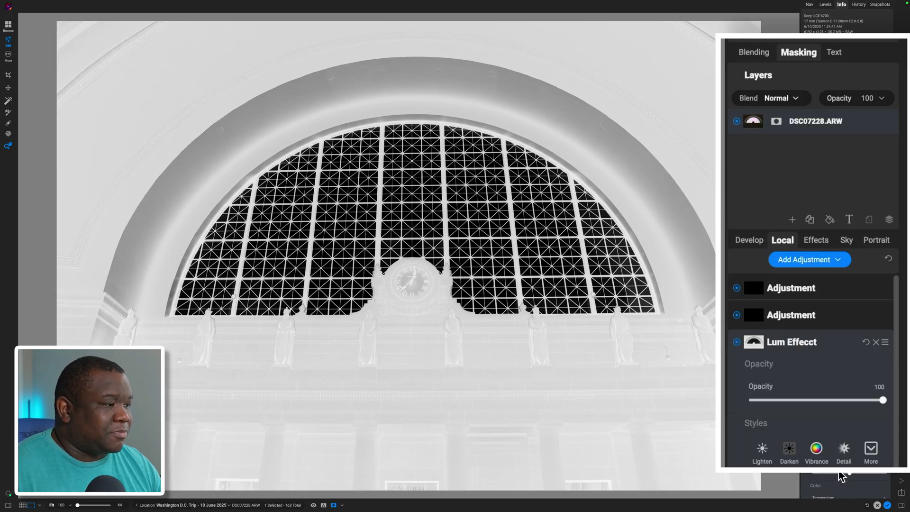
Reset the Lum Effecct mask and create a new luminosity mask for it
right_click(756, 343)
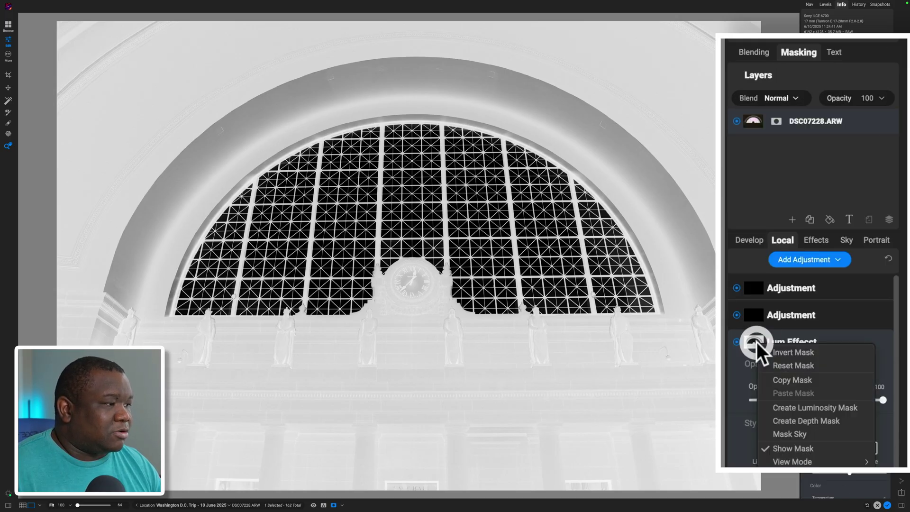
click(792, 363)
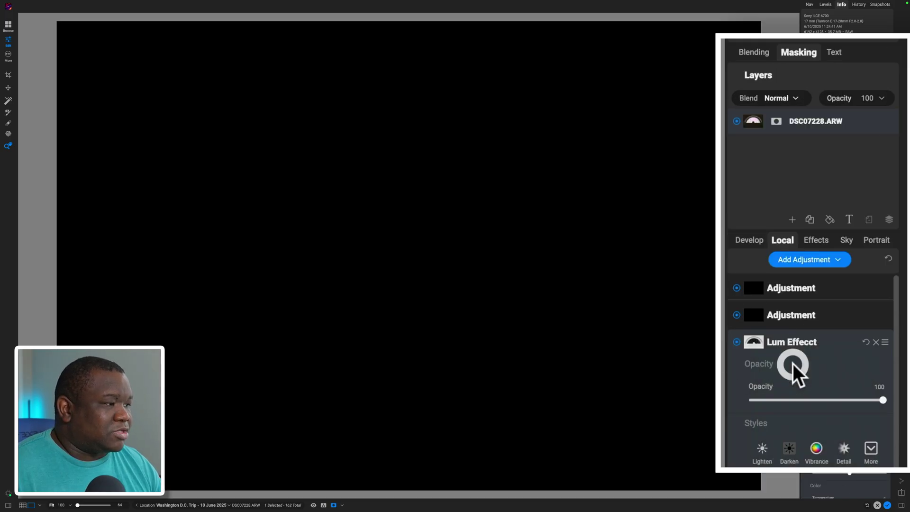
right_click(750, 342)
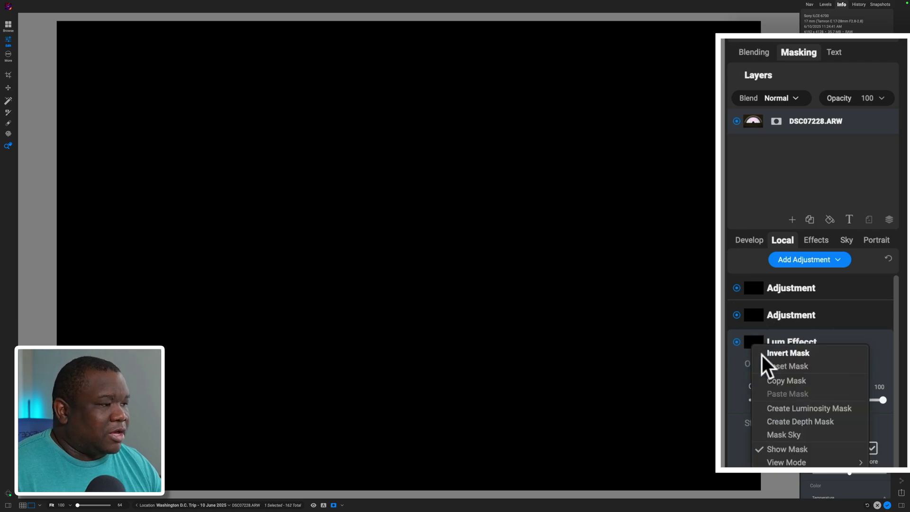
click(835, 410)
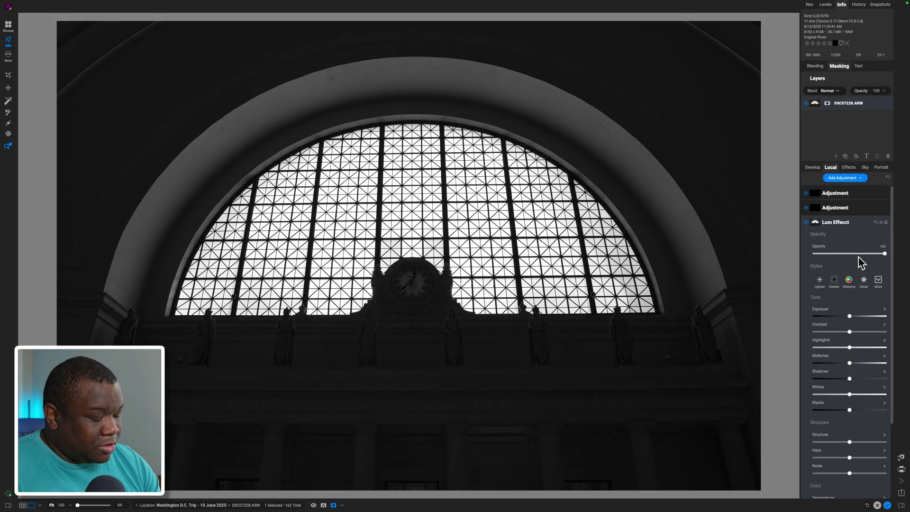
Switch the mask view off to compare the mask with the photo's tones, and switch it back on
key(ctrl+m)
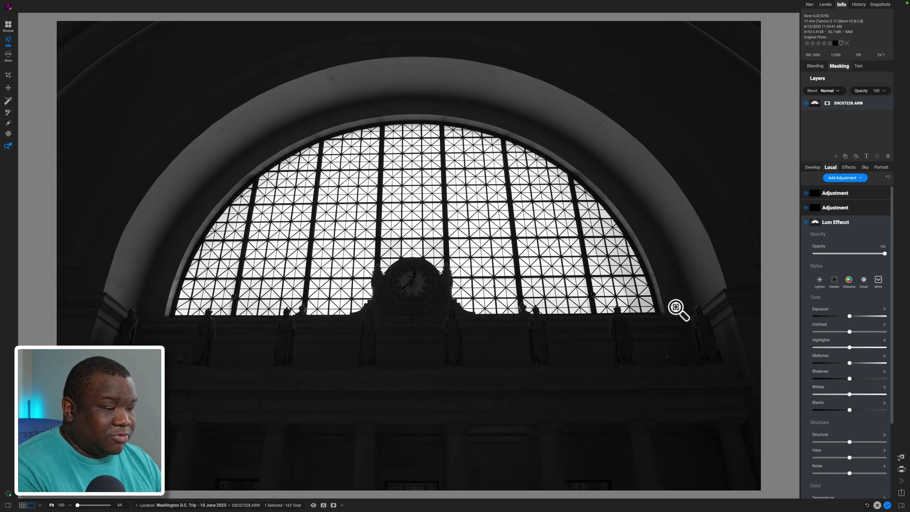
key(backslash)
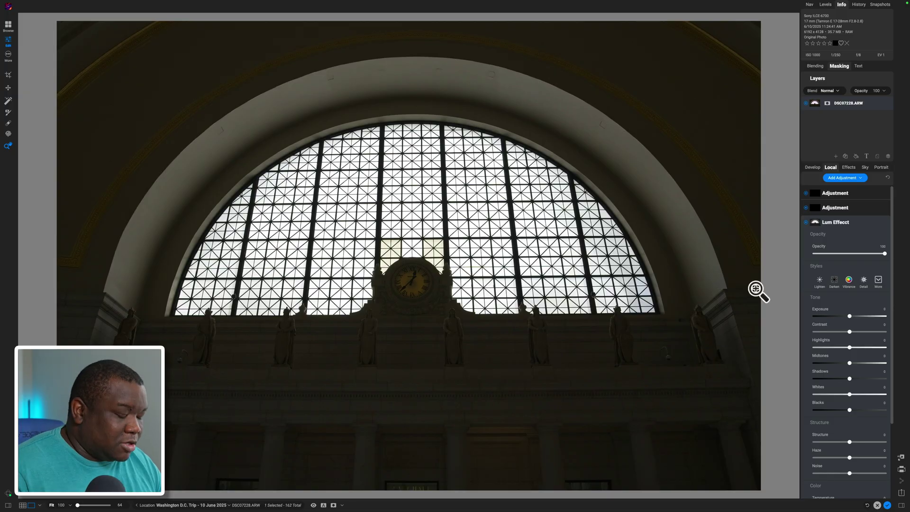
key(ctrl+m)
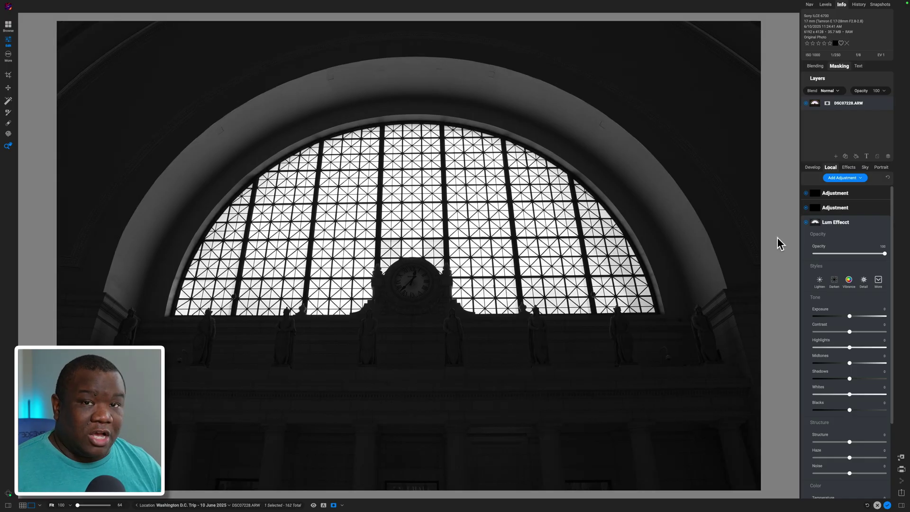
Shift the midtone level of the new luminosity mask slightly toward the black end to lighten the walls in the mask
click(832, 66)
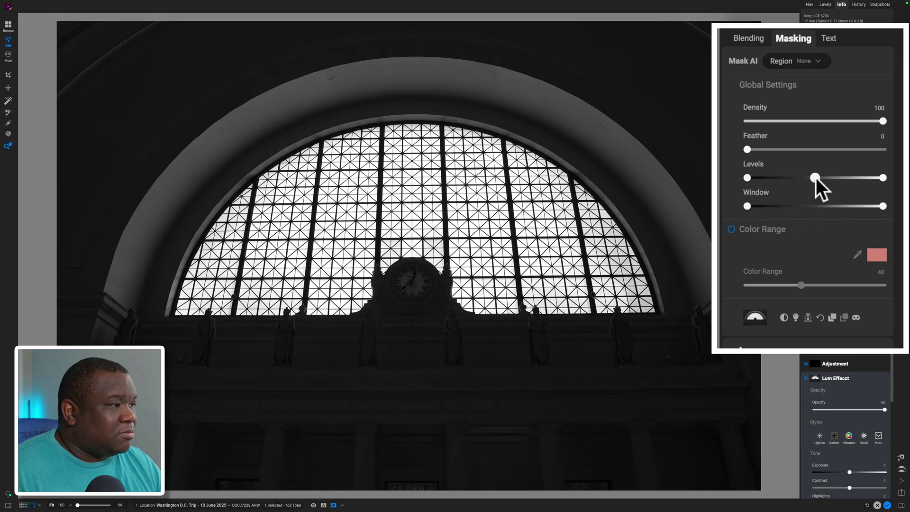
drag(812, 178, 806, 179)
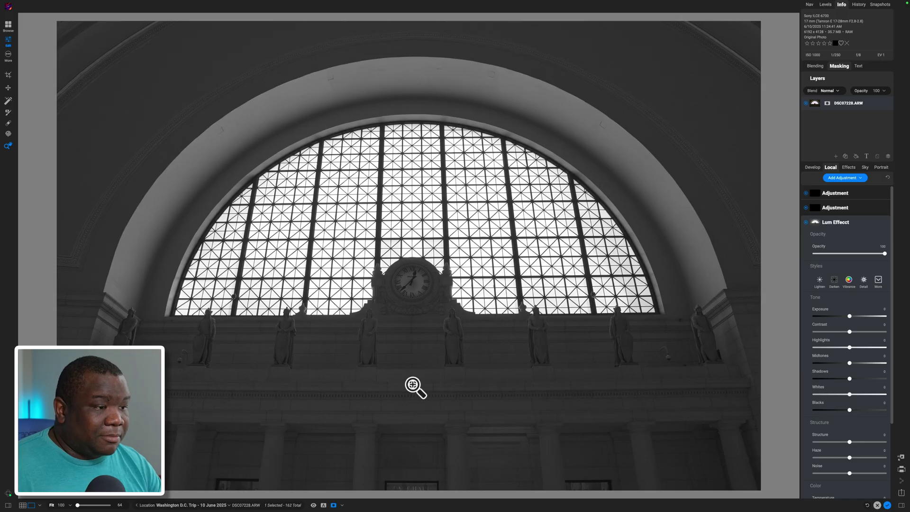
Hide the mask view, raise the Lum Effecct Shadows to 74, and compare the photo with the adjustment off and on
key(ctrl+m)
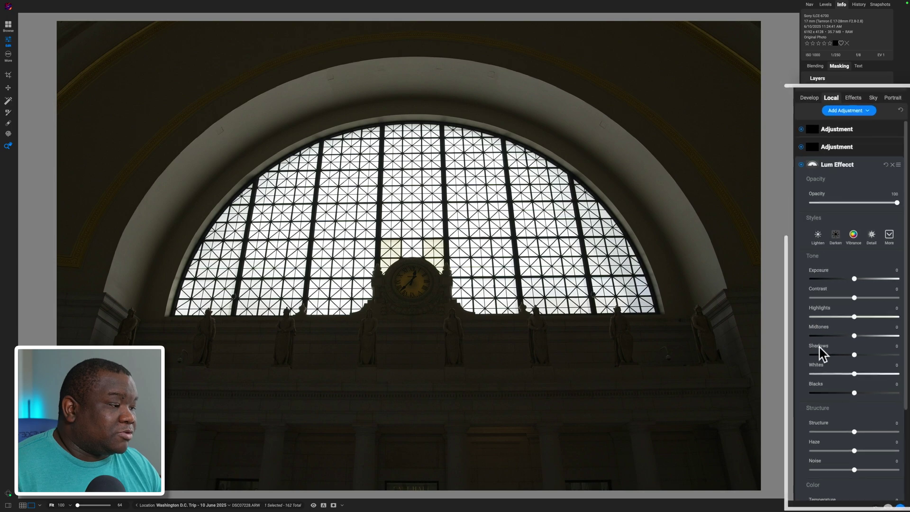
drag(842, 347, 870, 348)
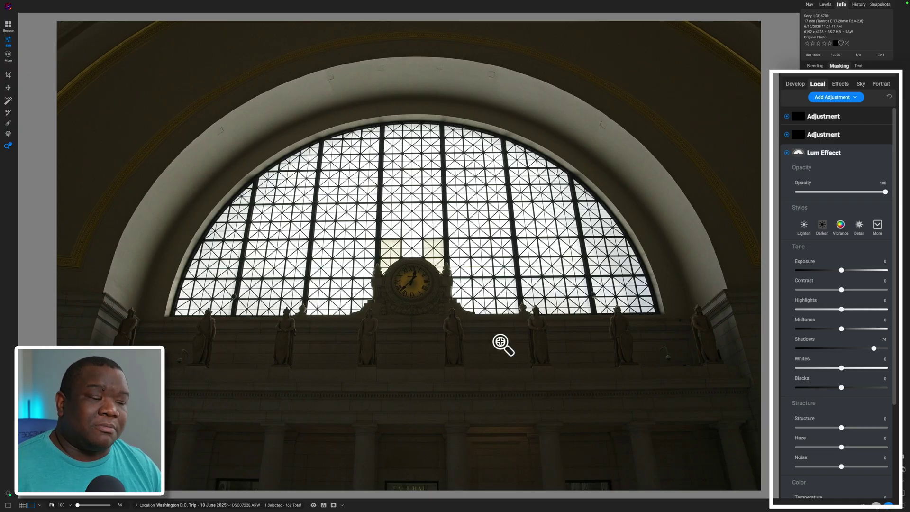
click(786, 152)
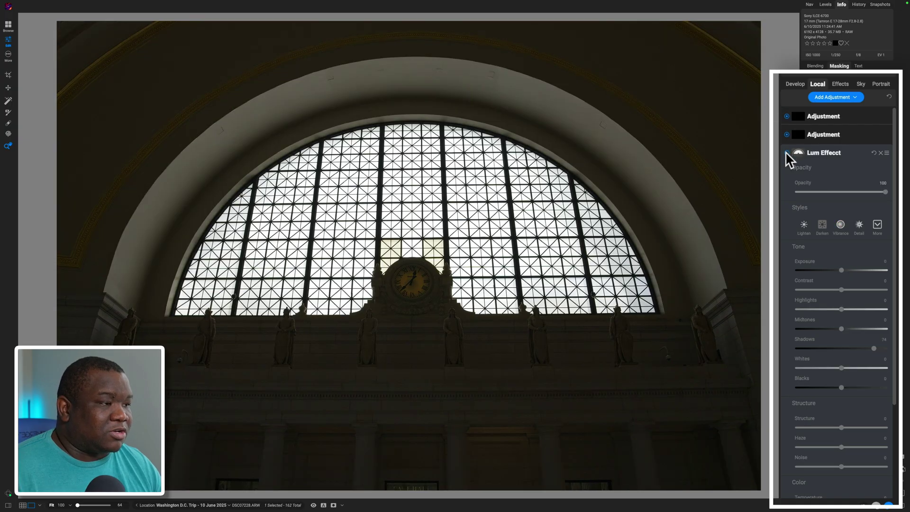
click(786, 152)
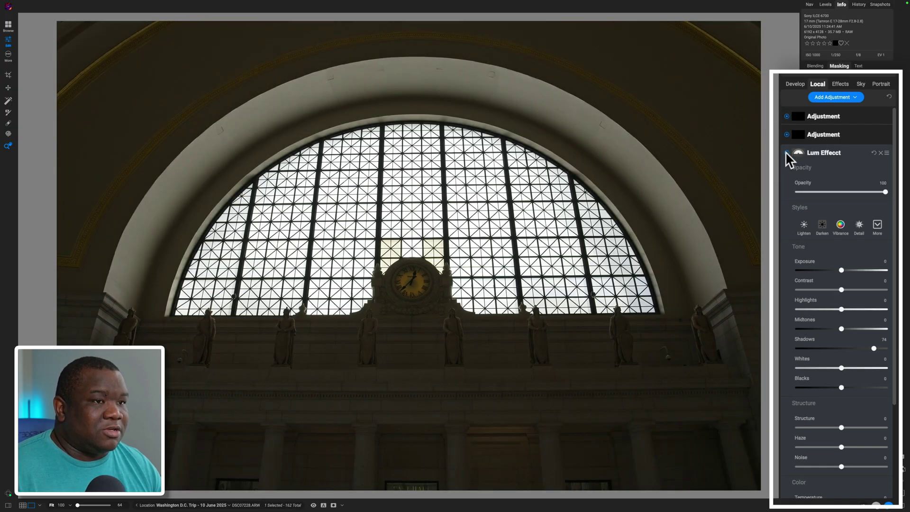
click(786, 152)
click(786, 152)
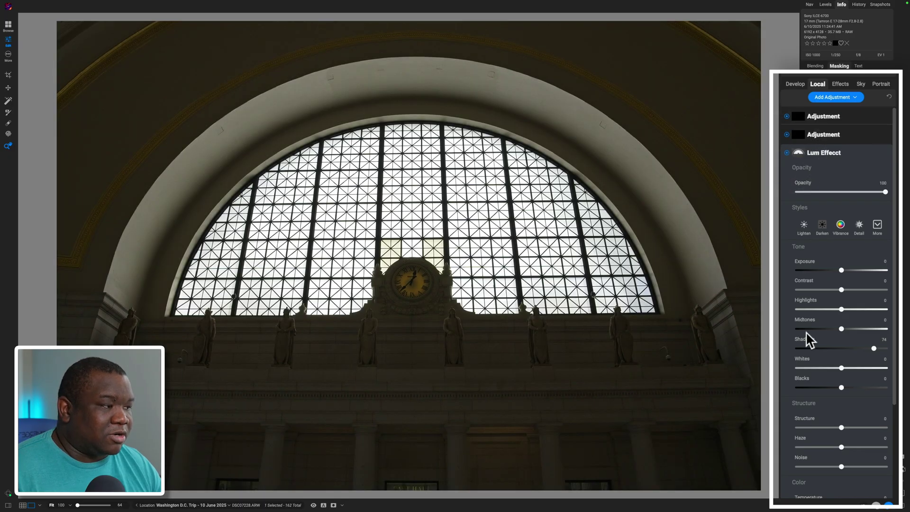
Set the Lum Effecct Exposure to 0.45 and Midtones to 21, and raise its Contrast to about 66
drag(841, 270, 843, 272)
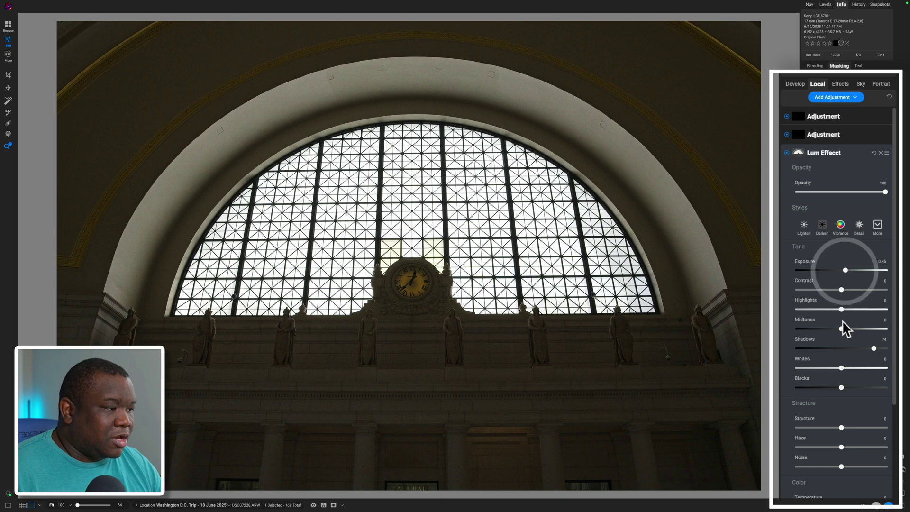
drag(841, 327, 846, 327)
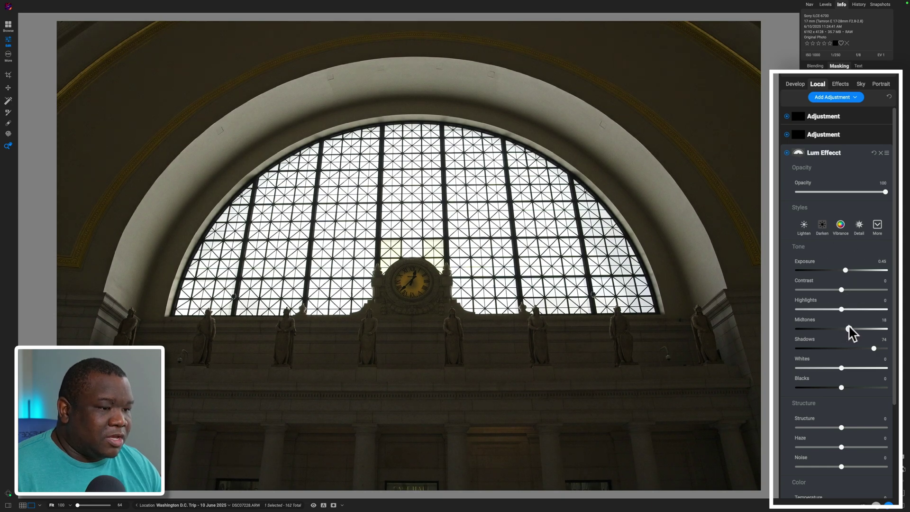
click(848, 326)
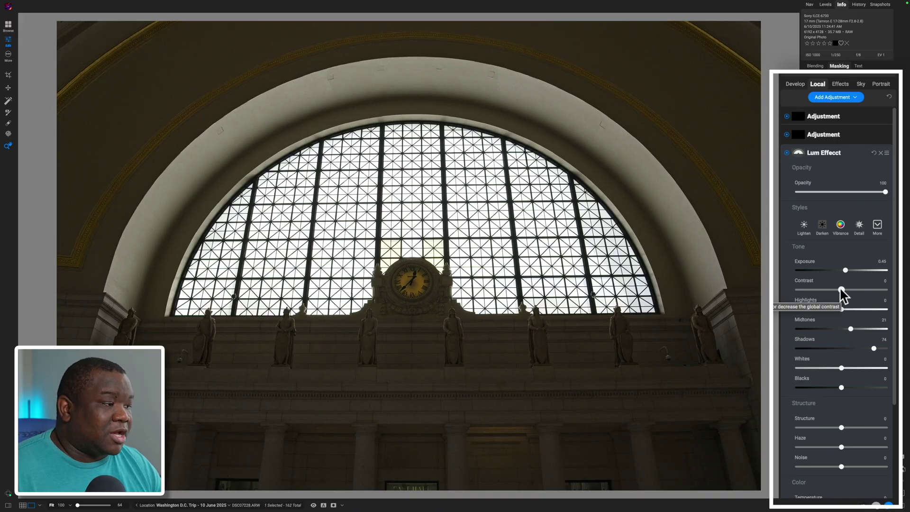
drag(841, 289, 869, 290)
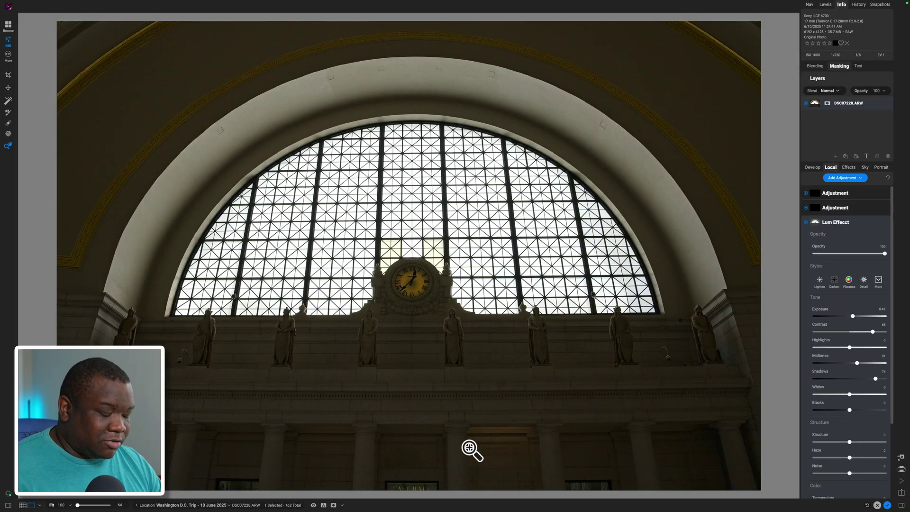
Show the Lum Effecct mask, try a Feather of 40, reduce it to about 16, and hide the mask view and mask settings
key(ctrl+m)
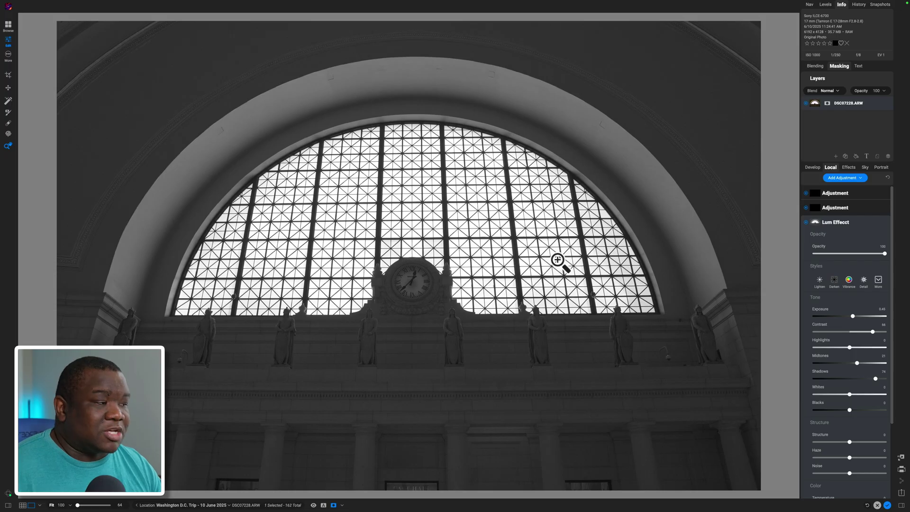
click(838, 69)
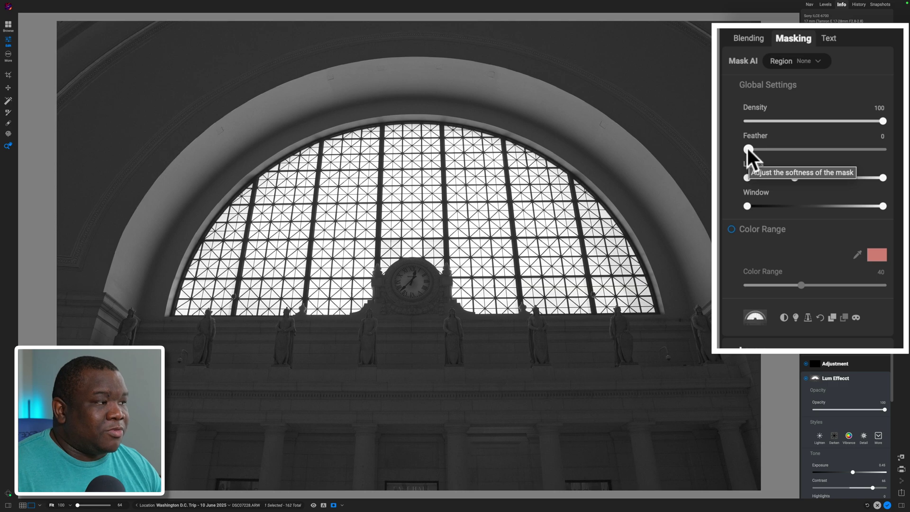
drag(756, 149, 799, 148)
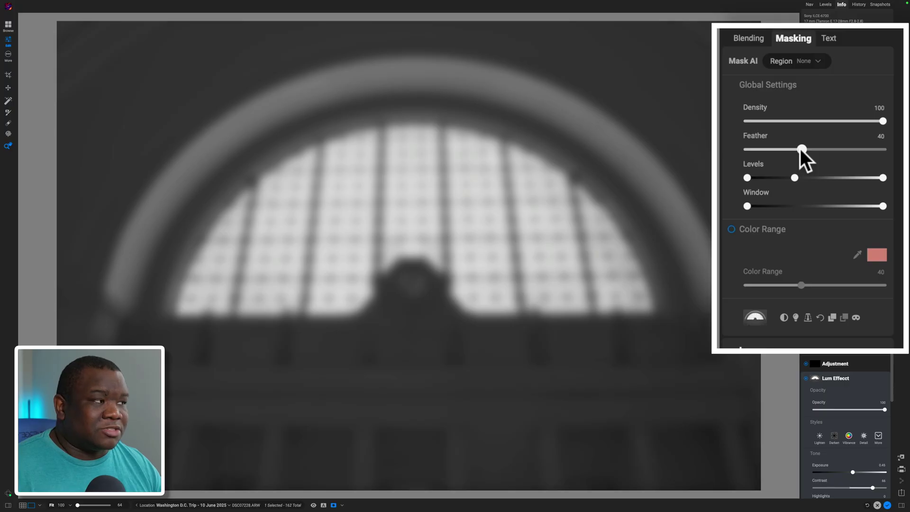
drag(800, 148, 772, 150)
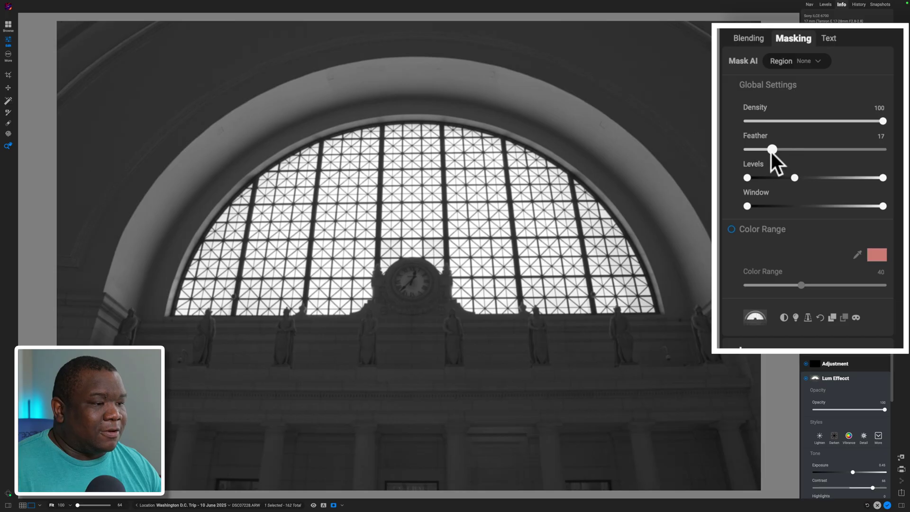
click(768, 153)
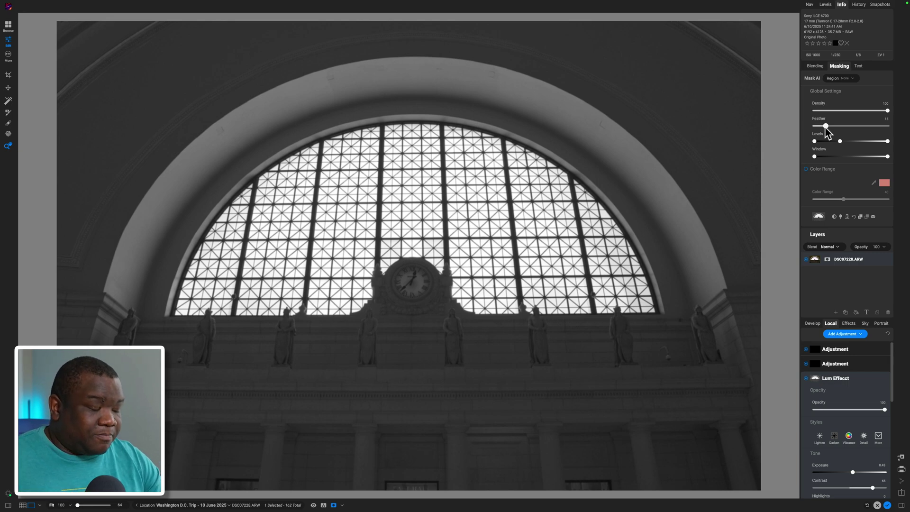
key(ctrl+m)
click(839, 66)
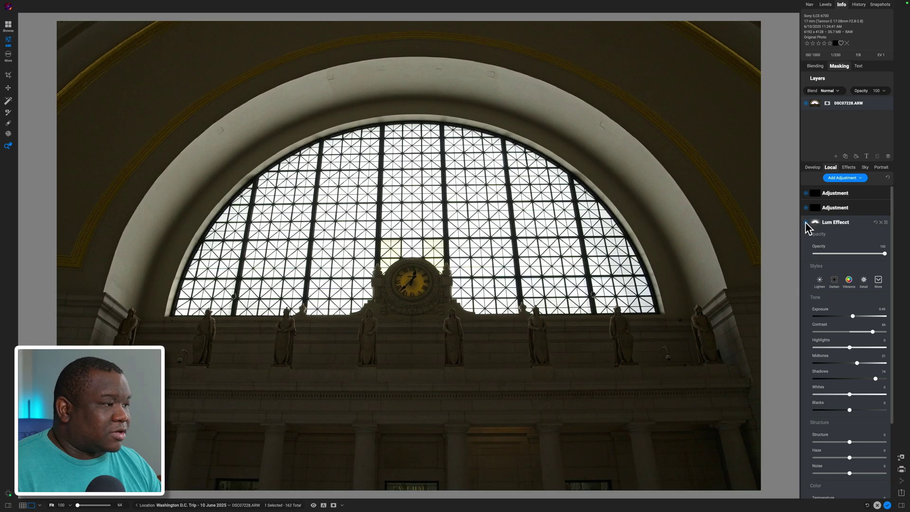
Switch the Lum Effecct adjustment off and on repeatedly to compare the photo before and after the masked edit
click(806, 222)
click(806, 222)
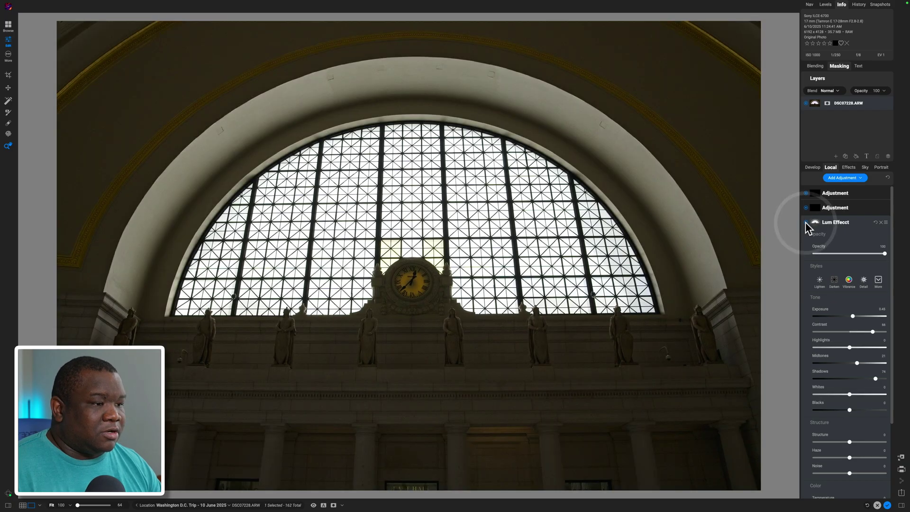
click(806, 221)
click(805, 222)
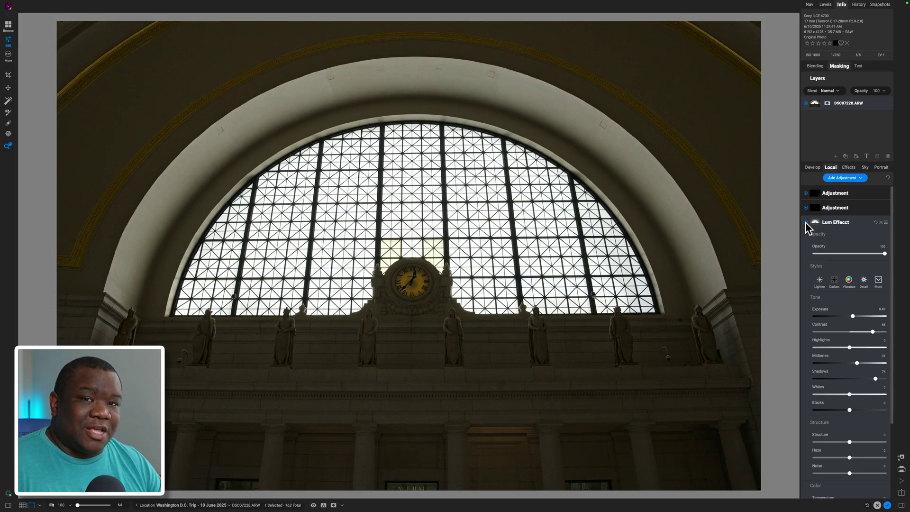
click(806, 221)
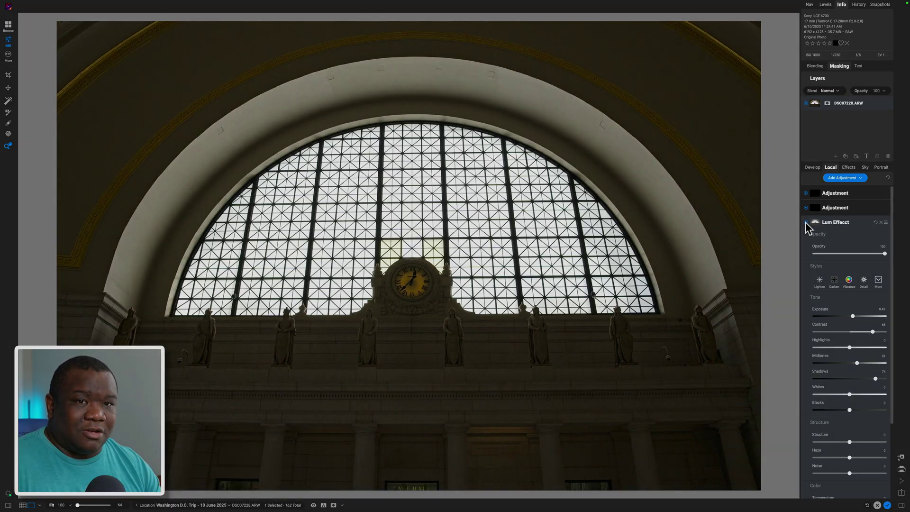